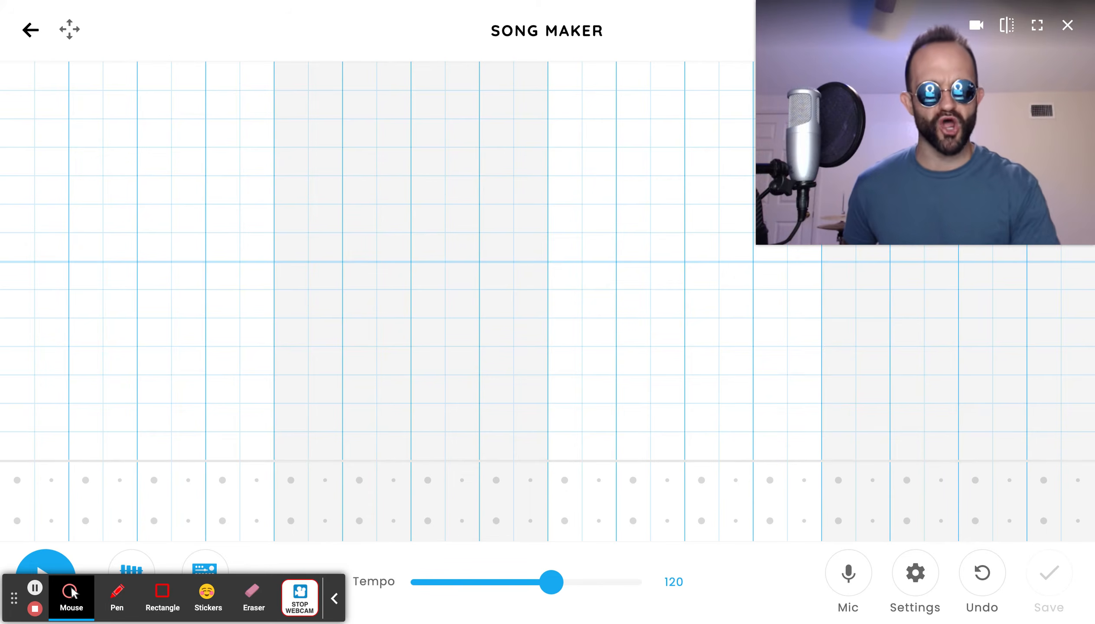
pyautogui.click(337, 601)
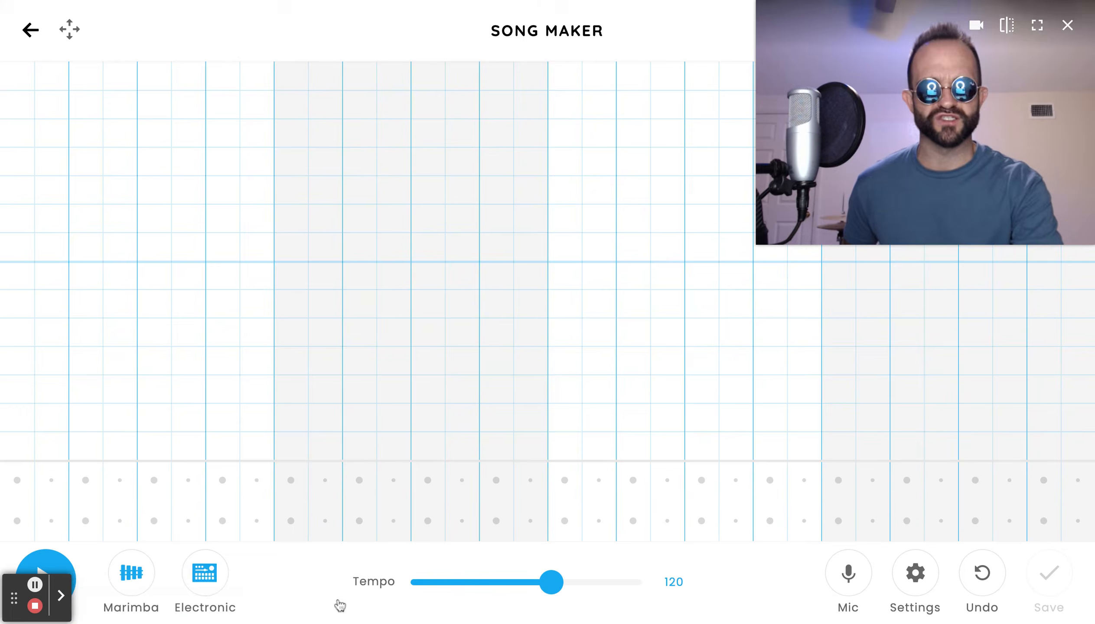
pyautogui.moveTo(17, 602); pyautogui.dragTo(326, 25)
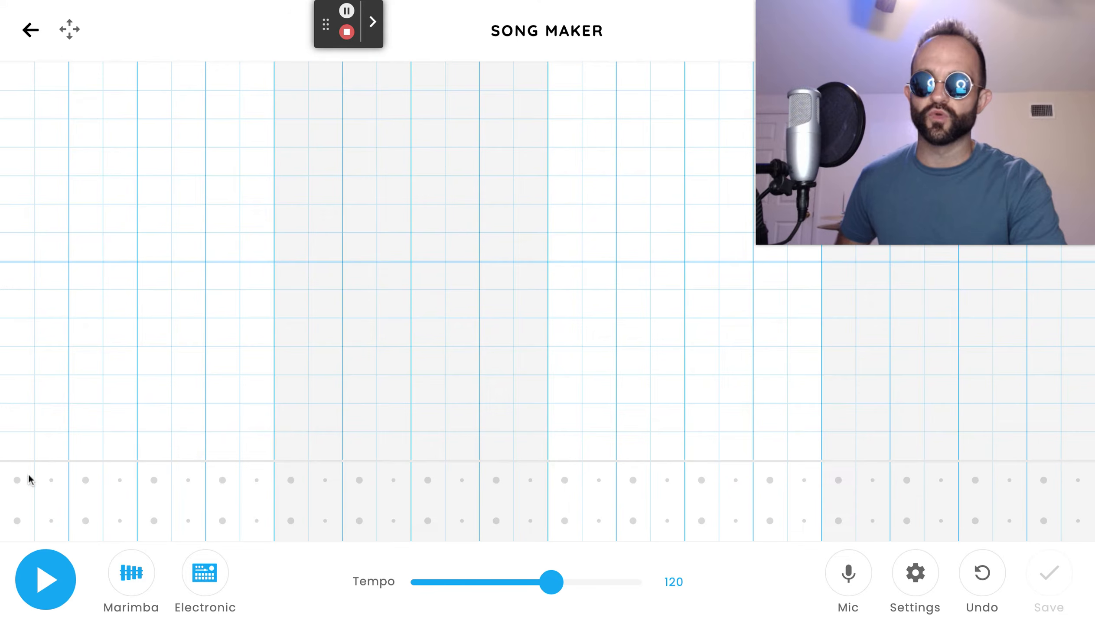
# Set the beats to split into 1 in the song settings.
pyautogui.click(917, 575)
pyautogui.click(474, 338)
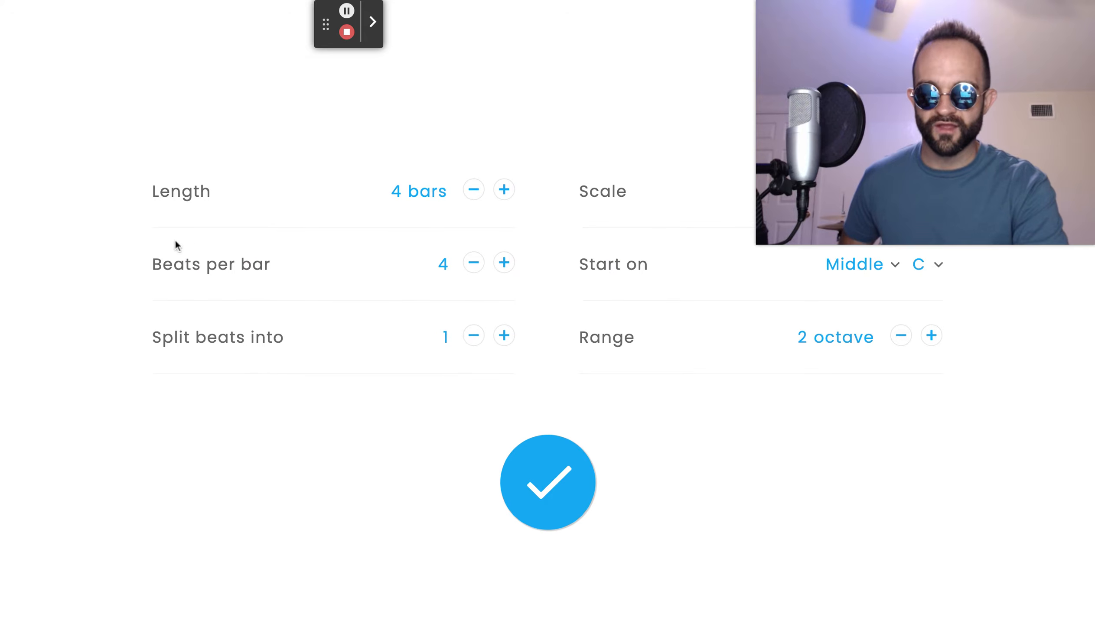
pyautogui.click(575, 479)
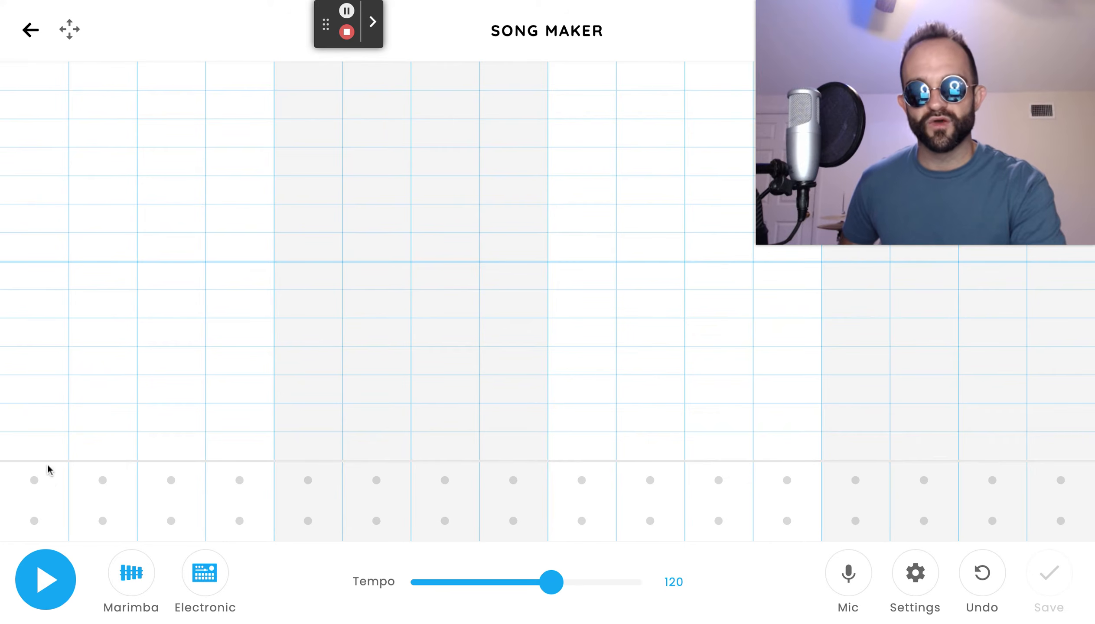
# Place percussion hits on the upper drum row on beats 2 and 4 of every bar.
pyautogui.click(103, 480)
pyautogui.click(227, 481)
pyautogui.click(376, 482)
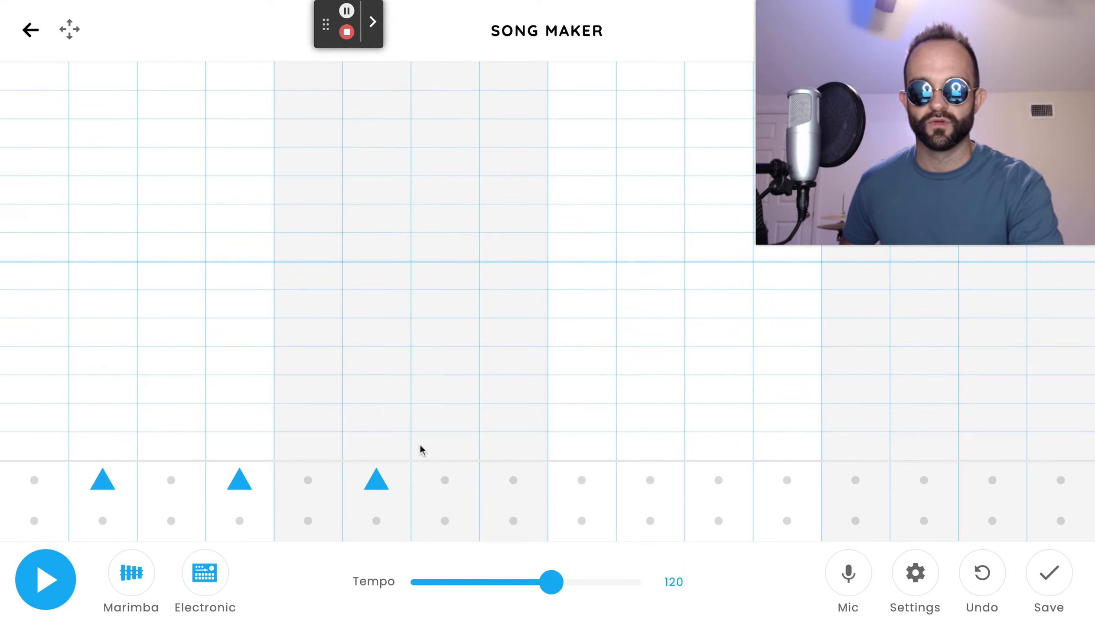
pyautogui.click(512, 477)
pyautogui.click(649, 478)
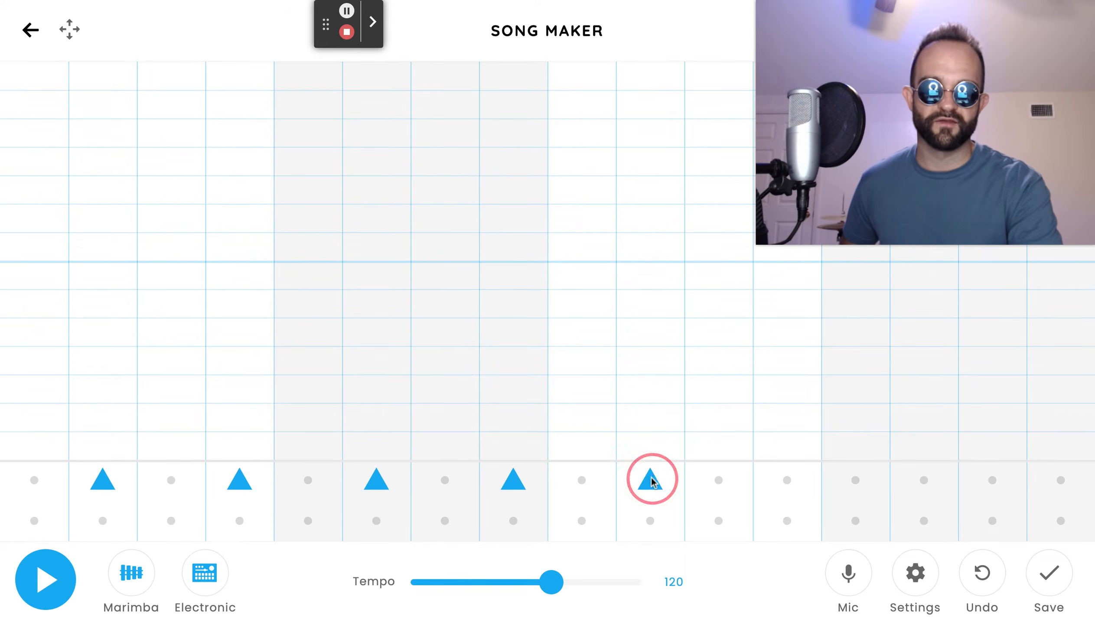
pyautogui.click(785, 475)
pyautogui.click(853, 479)
pyautogui.click(853, 481)
pyautogui.click(913, 478)
pyautogui.click(1053, 476)
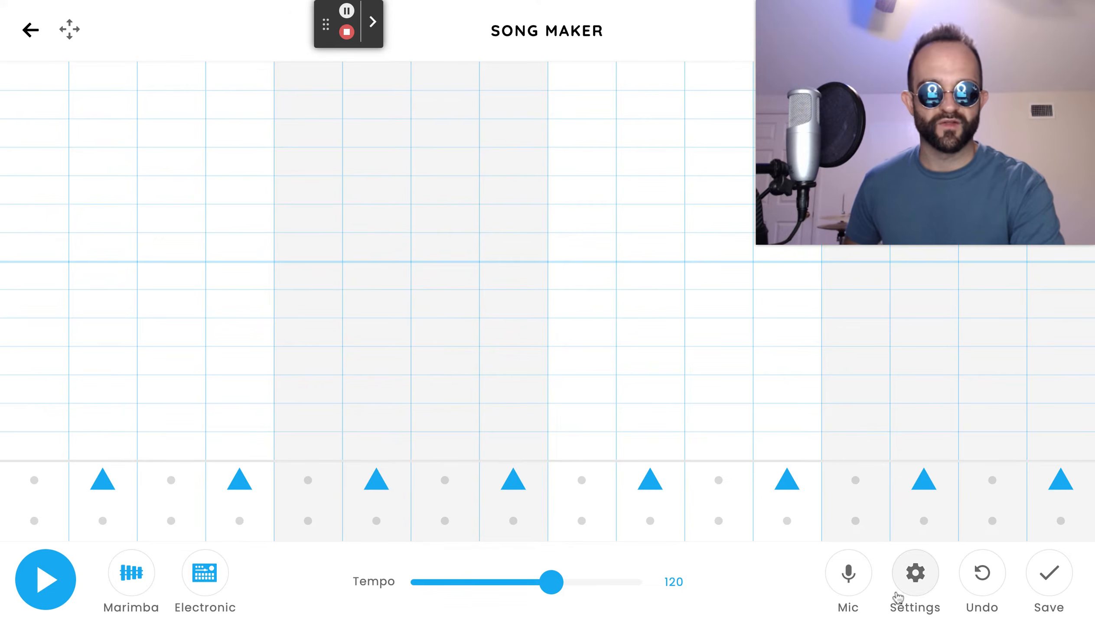
# Change the beat split to 2 in the song settings.
pyautogui.click(911, 595)
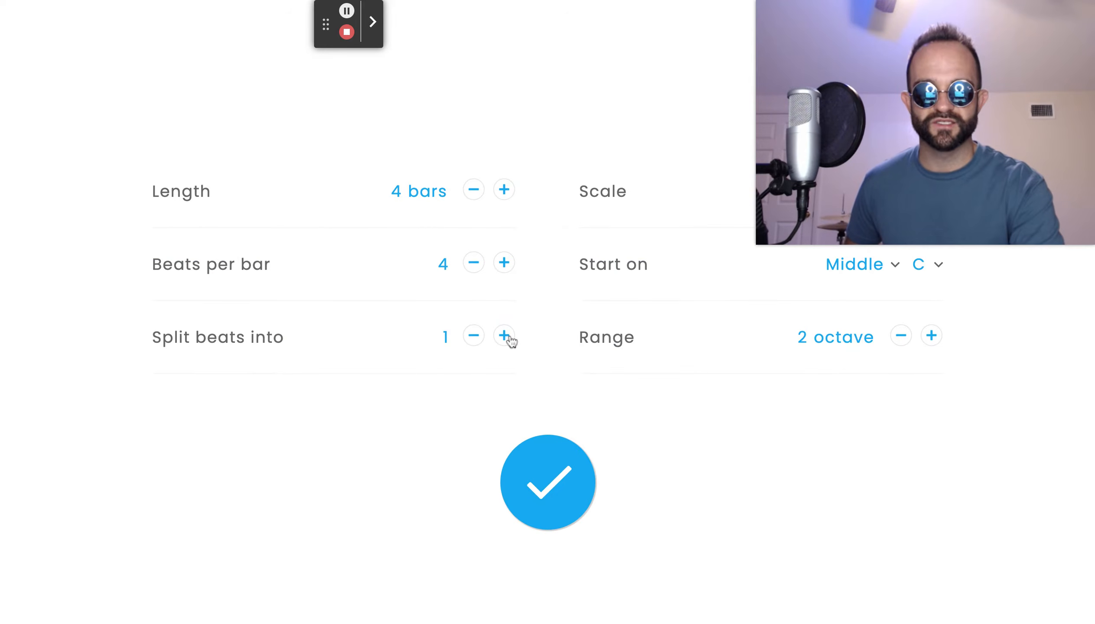
pyautogui.click(573, 471)
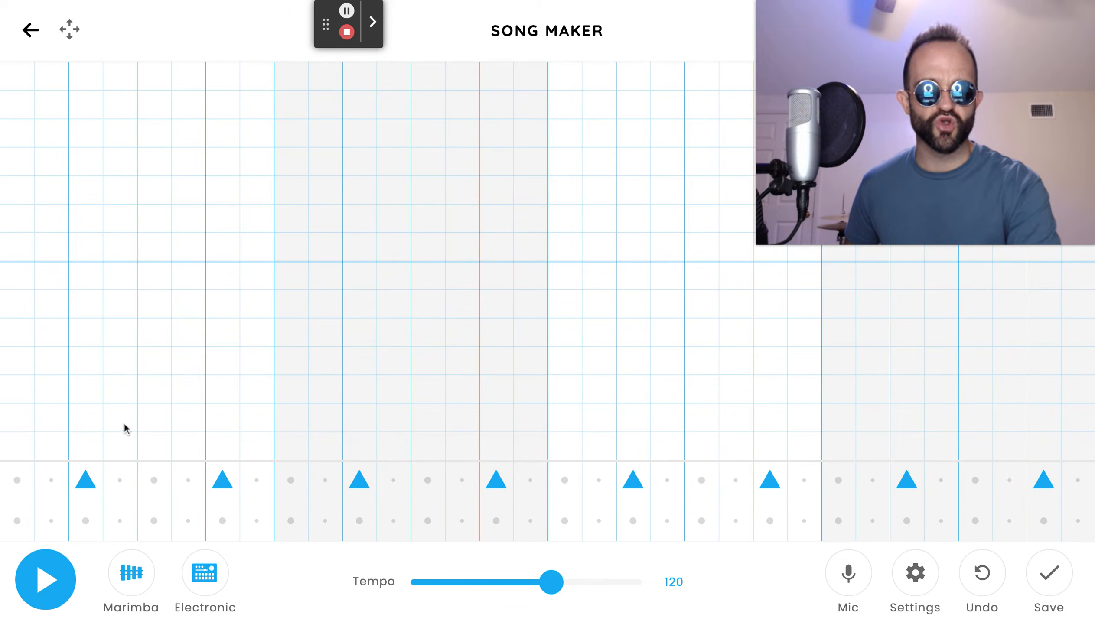
# Place bass drum hits on the lower drum row in a syncopated pattern across all four bars.
pyautogui.click(11, 522)
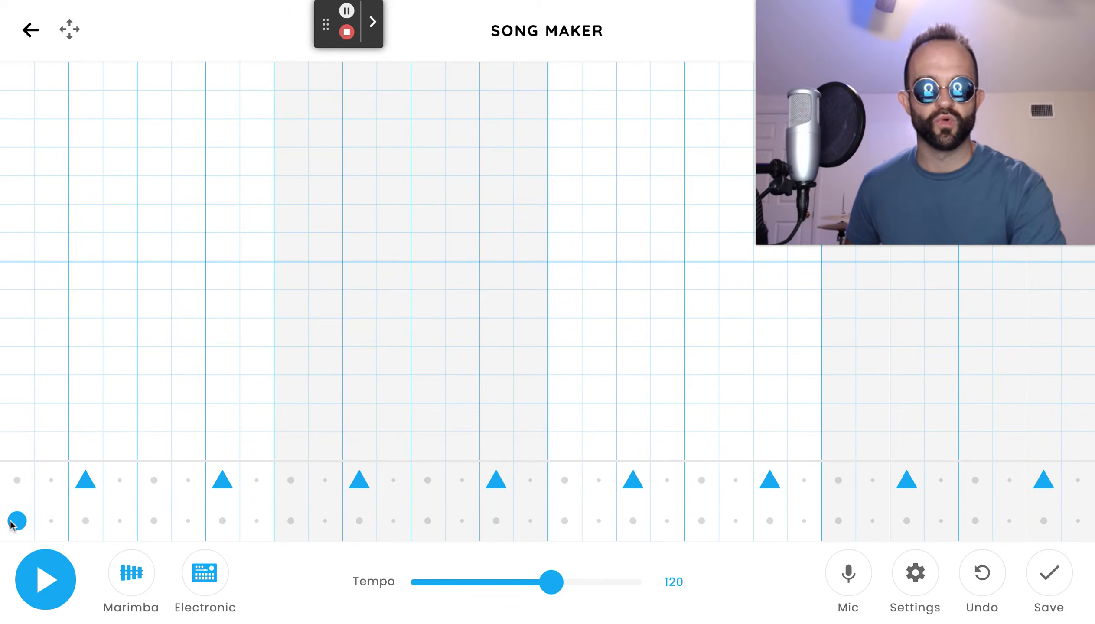
pyautogui.click(117, 520)
pyautogui.click(191, 520)
pyautogui.click(262, 519)
pyautogui.click(290, 521)
pyautogui.click(393, 521)
pyautogui.click(463, 521)
pyautogui.click(567, 522)
pyautogui.click(669, 522)
pyautogui.click(802, 521)
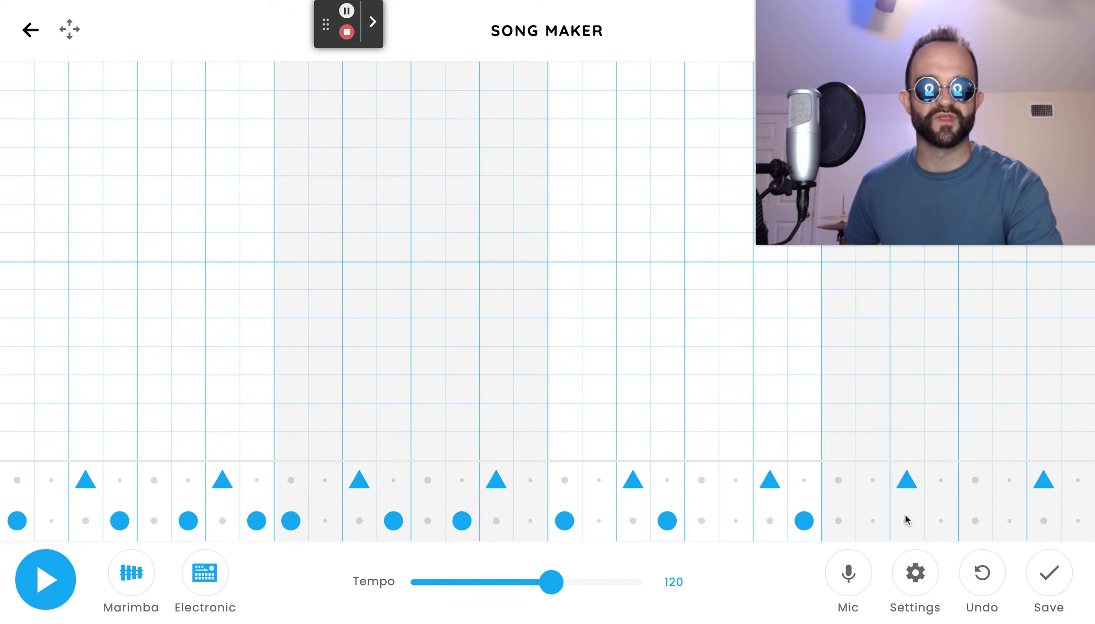
pyautogui.click(838, 521)
pyautogui.click(1078, 521)
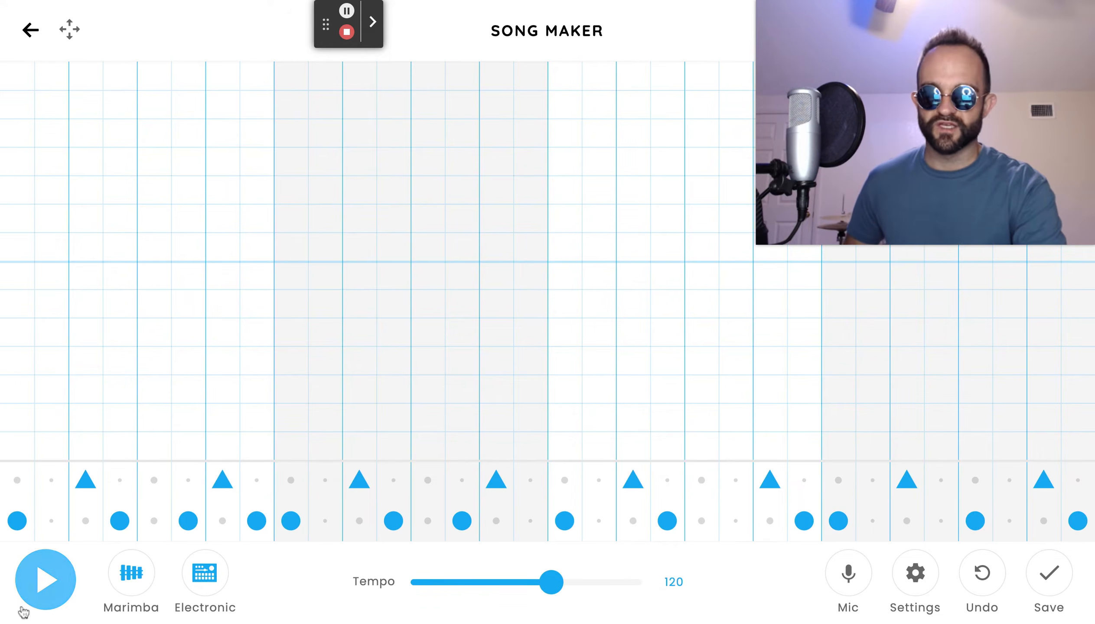
# Play the beat and stop playback.
pyautogui.click(39, 599)
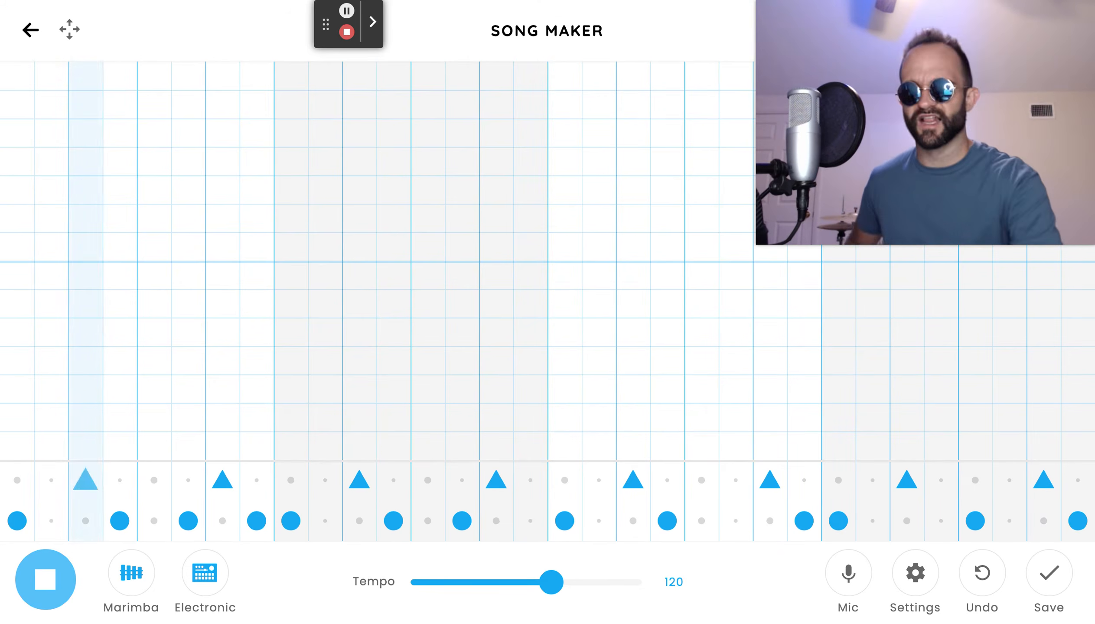
pyautogui.click(36, 594)
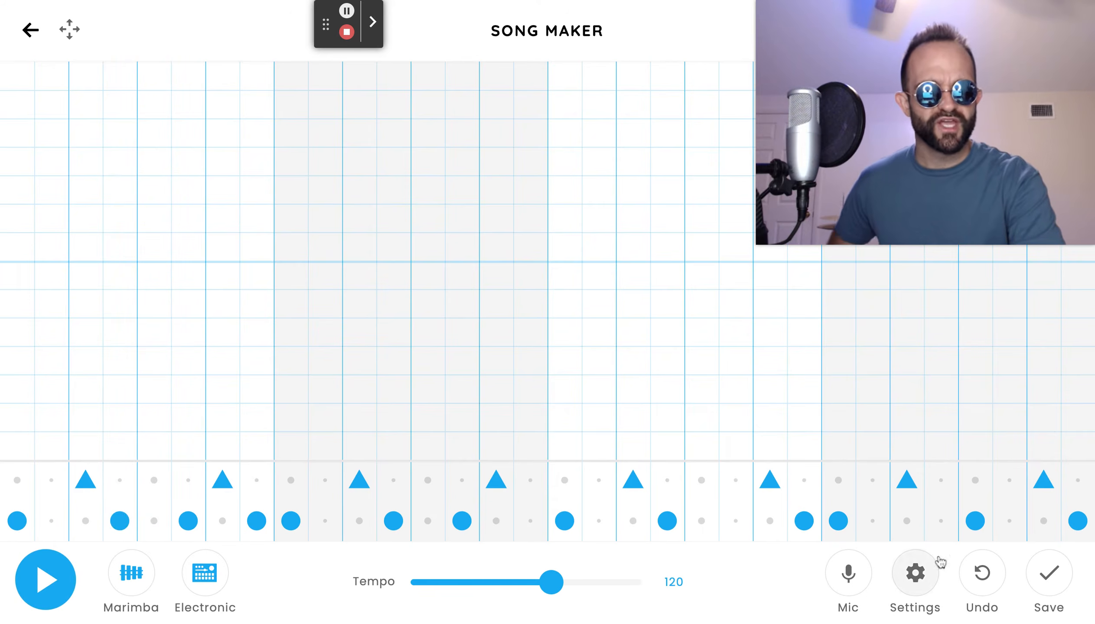
# Increase the beat split to 4 in the song settings.
pyautogui.click(913, 595)
pyautogui.click(504, 336)
pyautogui.click(504, 335)
pyautogui.click(557, 482)
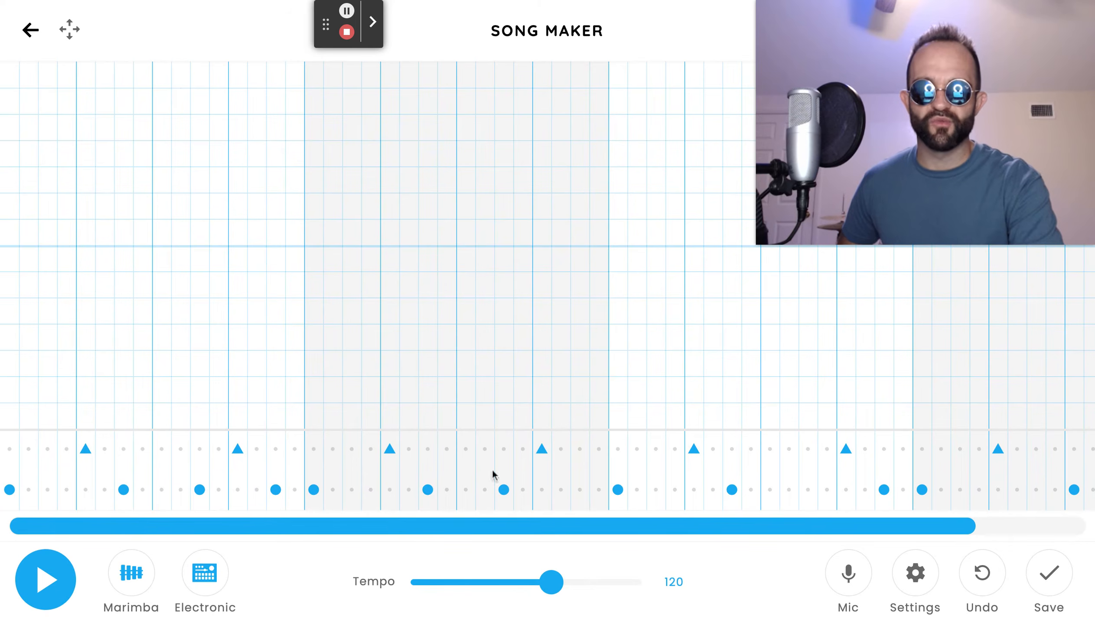
# Add extra bass drum hits on the lower drum row in the finer sixteenth-note grid.
pyautogui.click(66, 490)
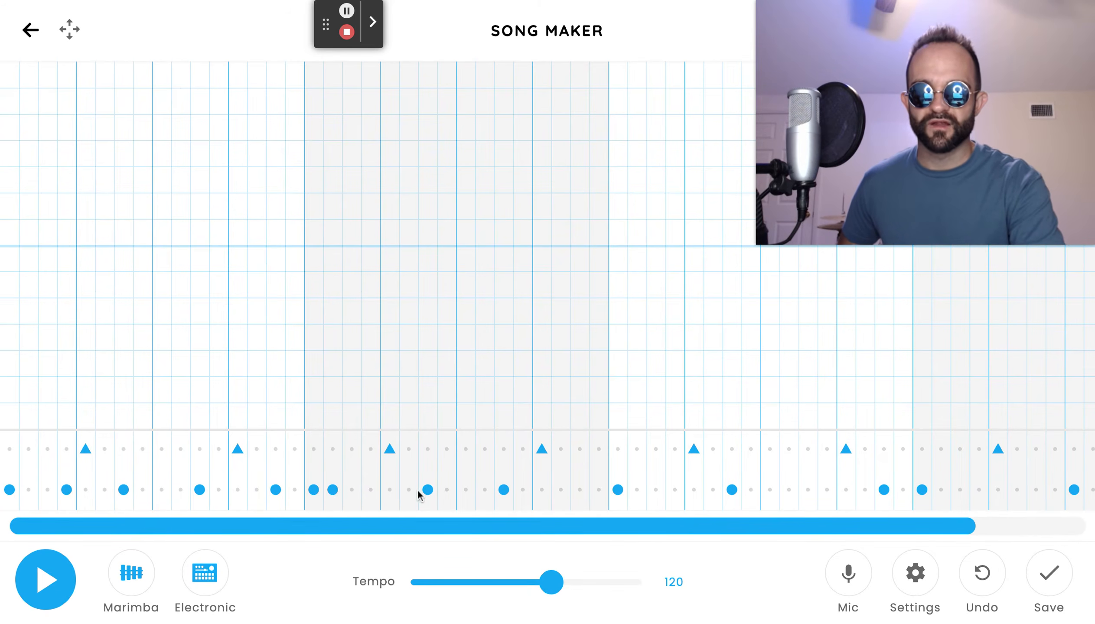
pyautogui.click(446, 490)
pyautogui.click(523, 490)
pyautogui.click(675, 490)
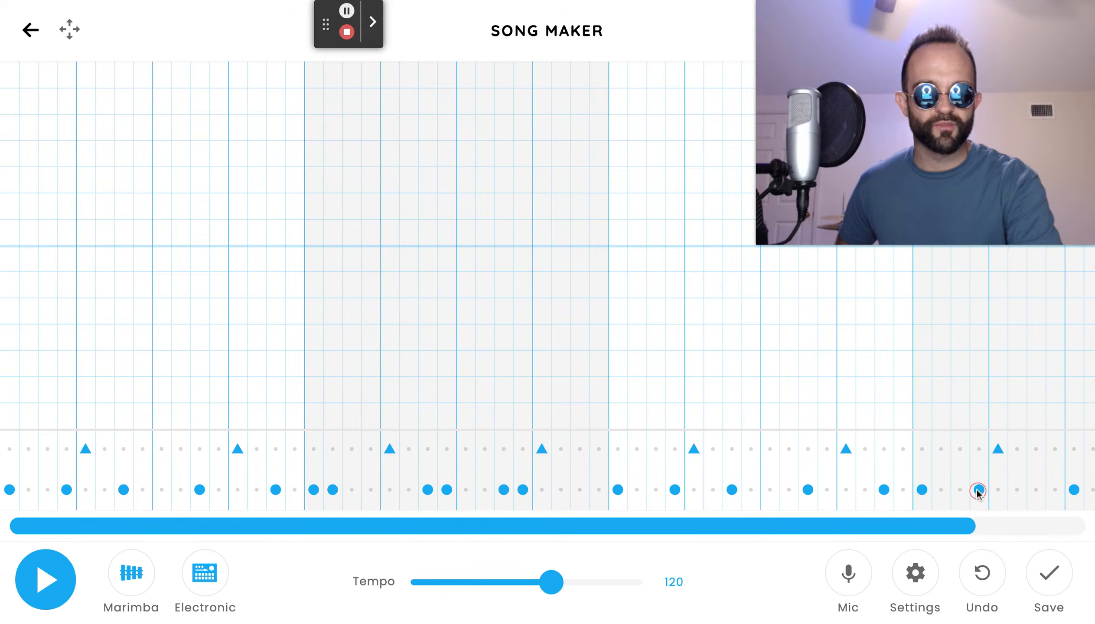
pyautogui.moveTo(924, 531); pyautogui.dragTo(1002, 530)
pyautogui.click(1039, 489)
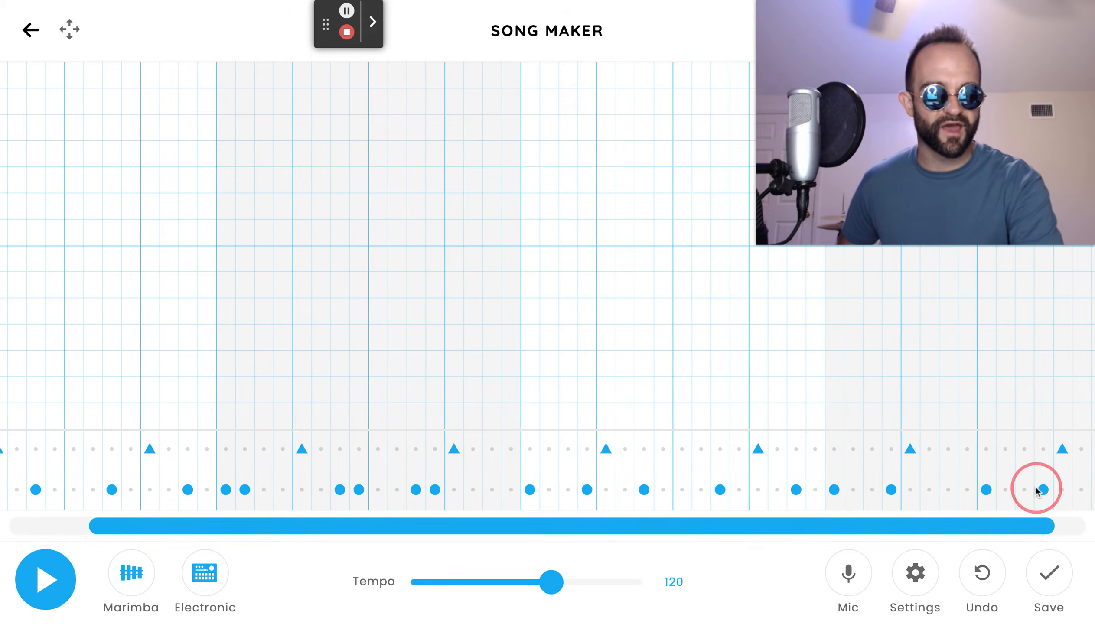
pyautogui.click(858, 533)
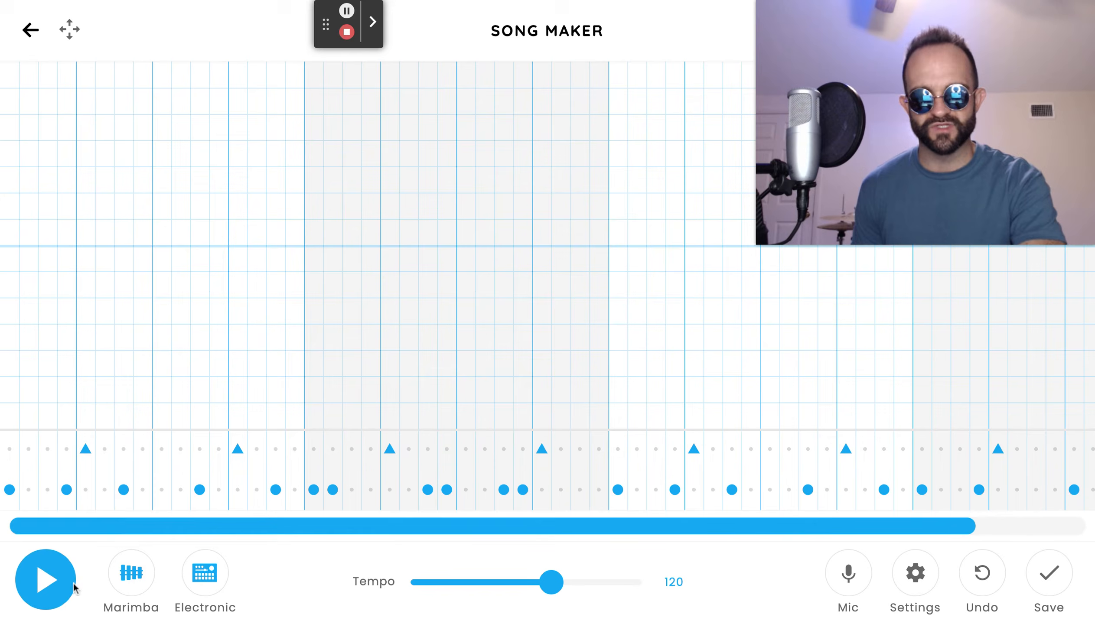
# Play the beat with the added hits and stop playback.
pyautogui.click(56, 582)
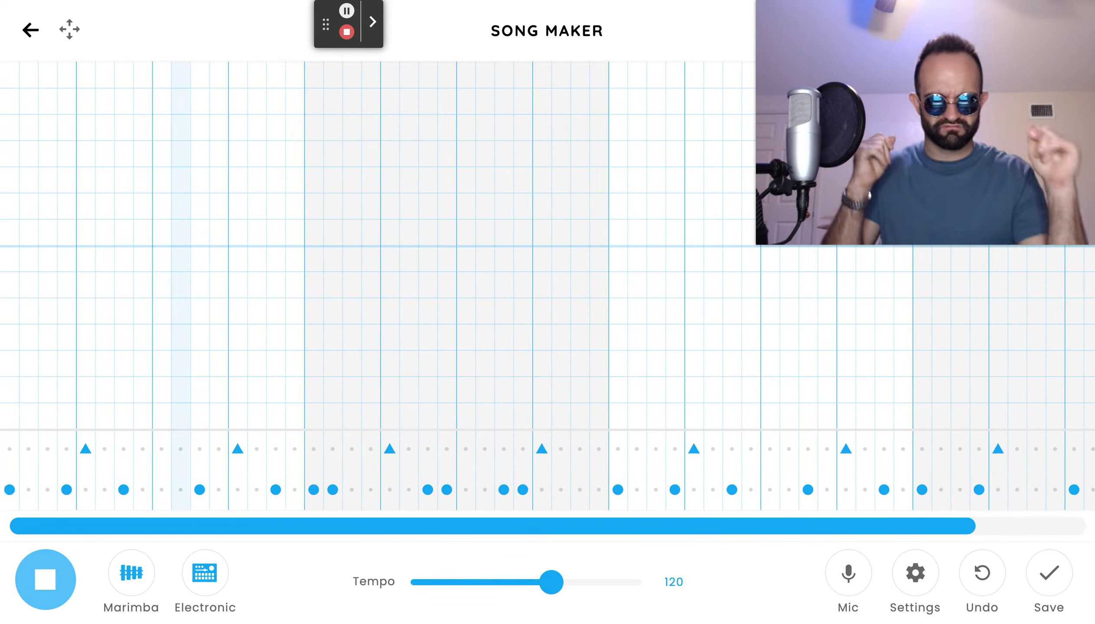
pyautogui.press('space')
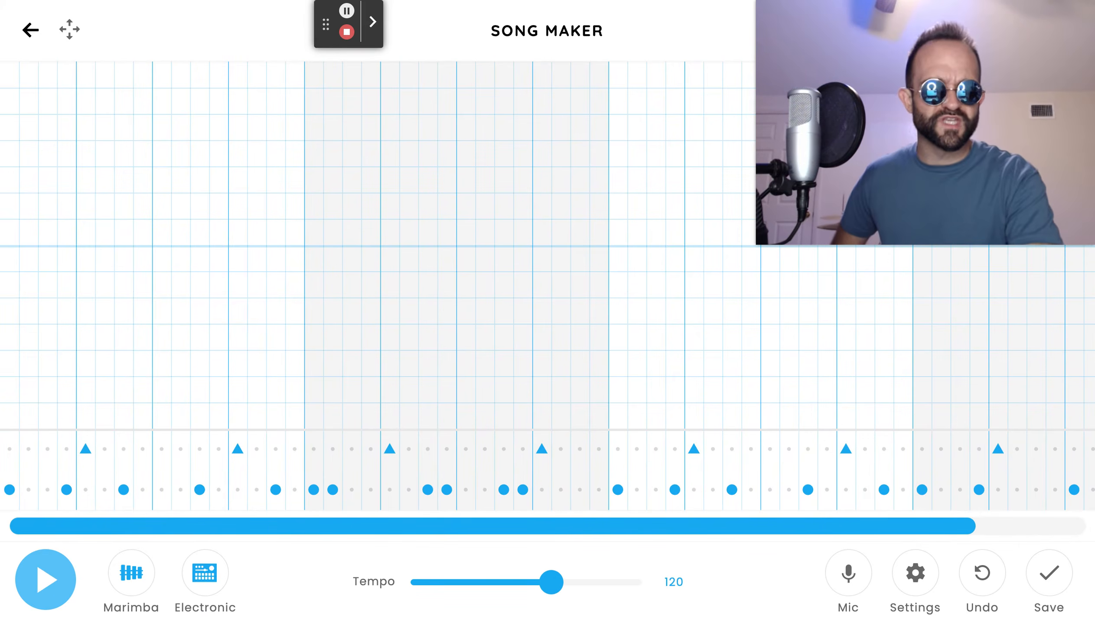
# Reduce the beat split back to 2 in the song settings.
pyautogui.click(933, 592)
pyautogui.click(474, 335)
pyautogui.click(473, 335)
pyautogui.click(582, 468)
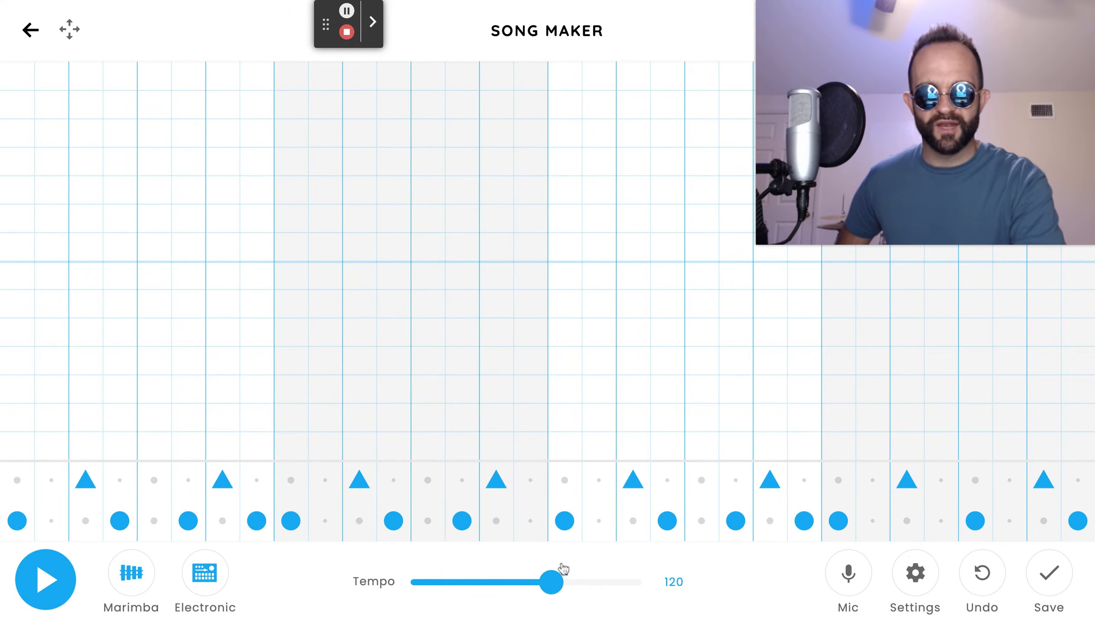
# Set the tempo to 100 and play the beat, then stop playback.
pyautogui.moveTo(552, 584); pyautogui.dragTo(553, 586)
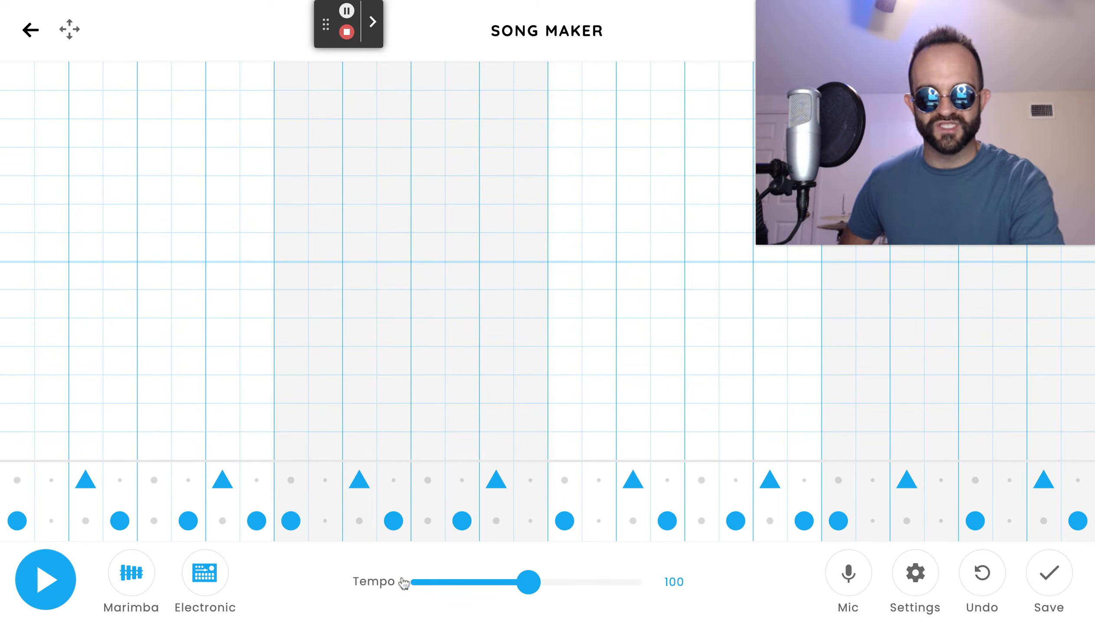
pyautogui.click(45, 591)
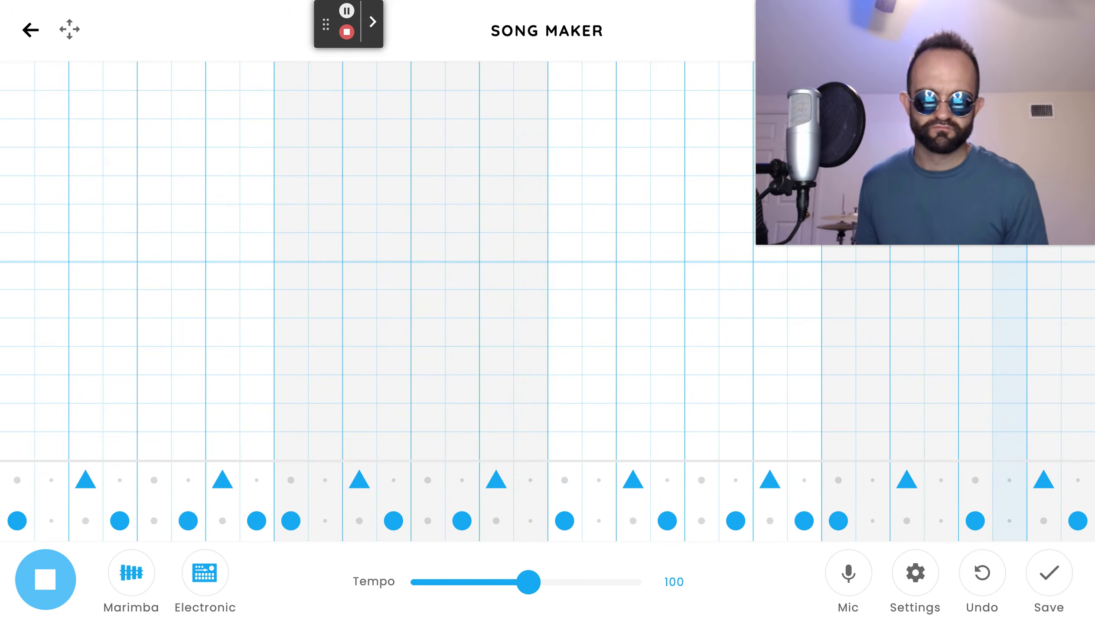
pyautogui.press('space')
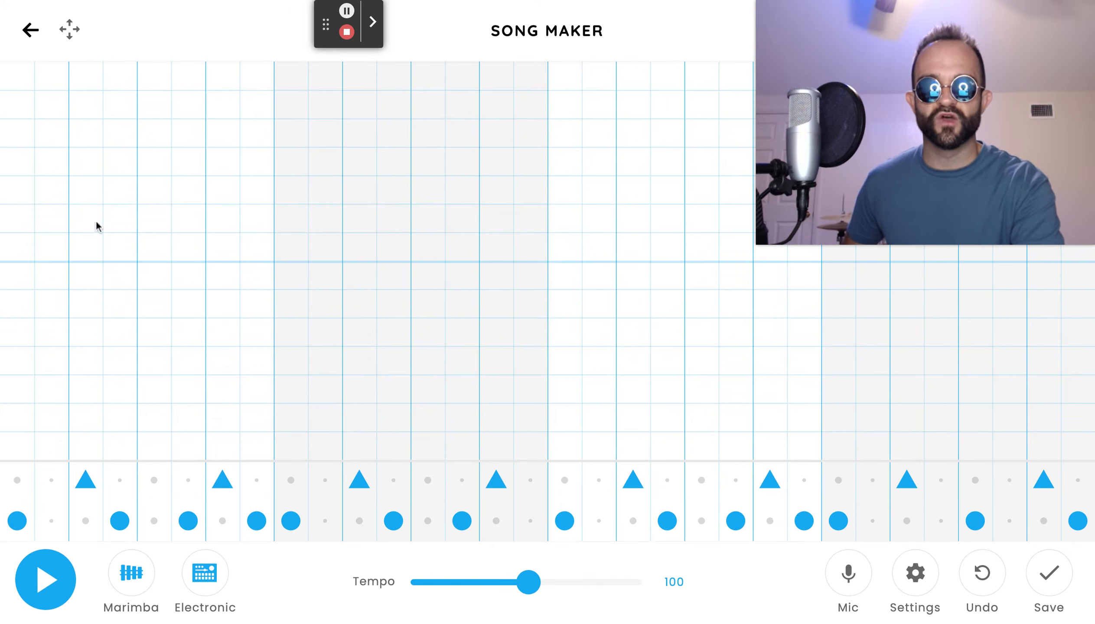
# Enter an ascending stair-step melody of eight notes, one per column, starting from the lowest row.
pyautogui.click(13, 446)
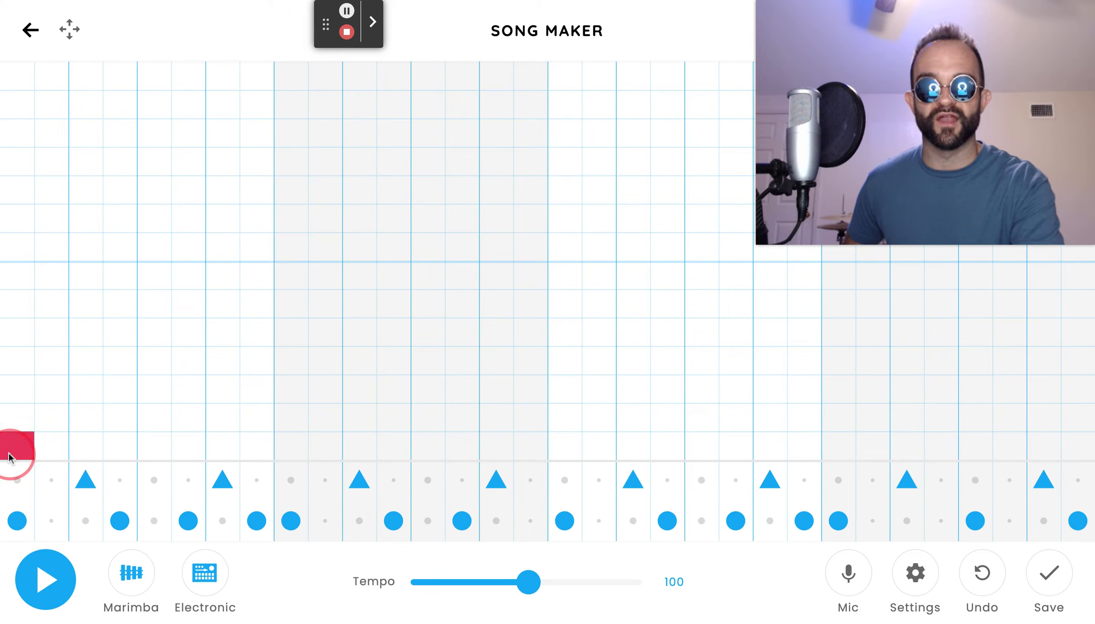
pyautogui.click(59, 416)
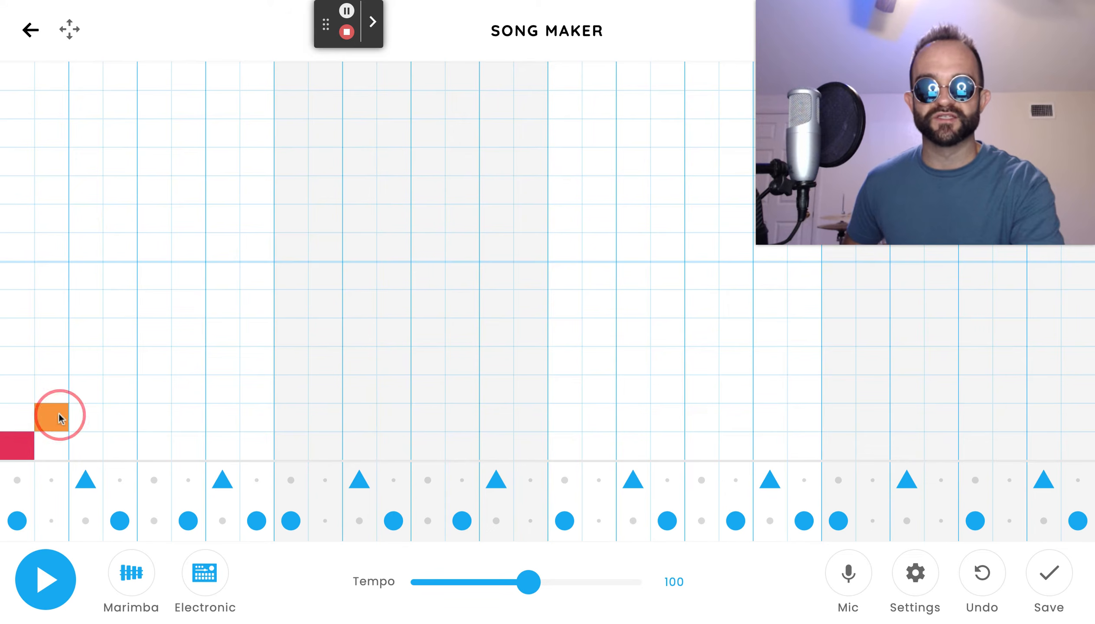
pyautogui.click(167, 343)
pyautogui.click(197, 311)
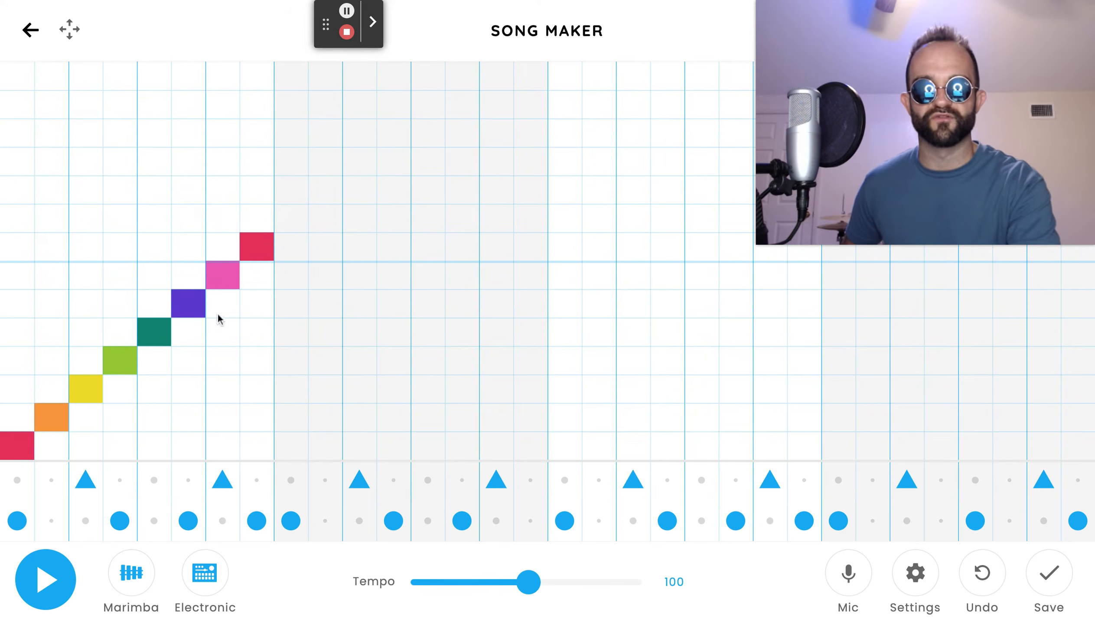
# Play back the melody, then erase all its notes from the grid.
pyautogui.click(67, 583)
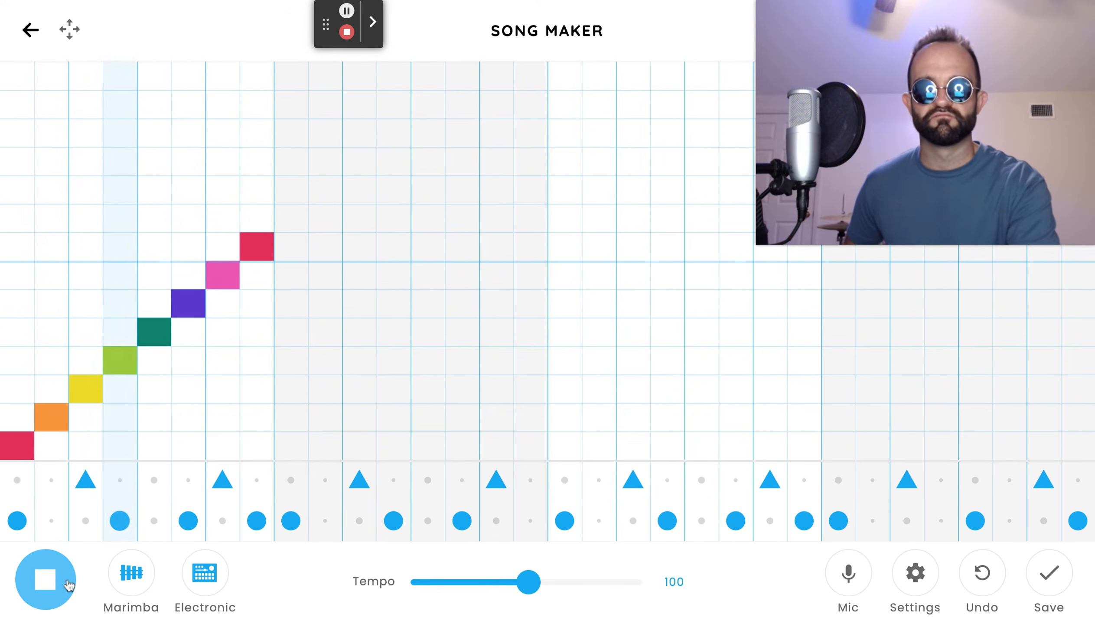
pyautogui.click(68, 581)
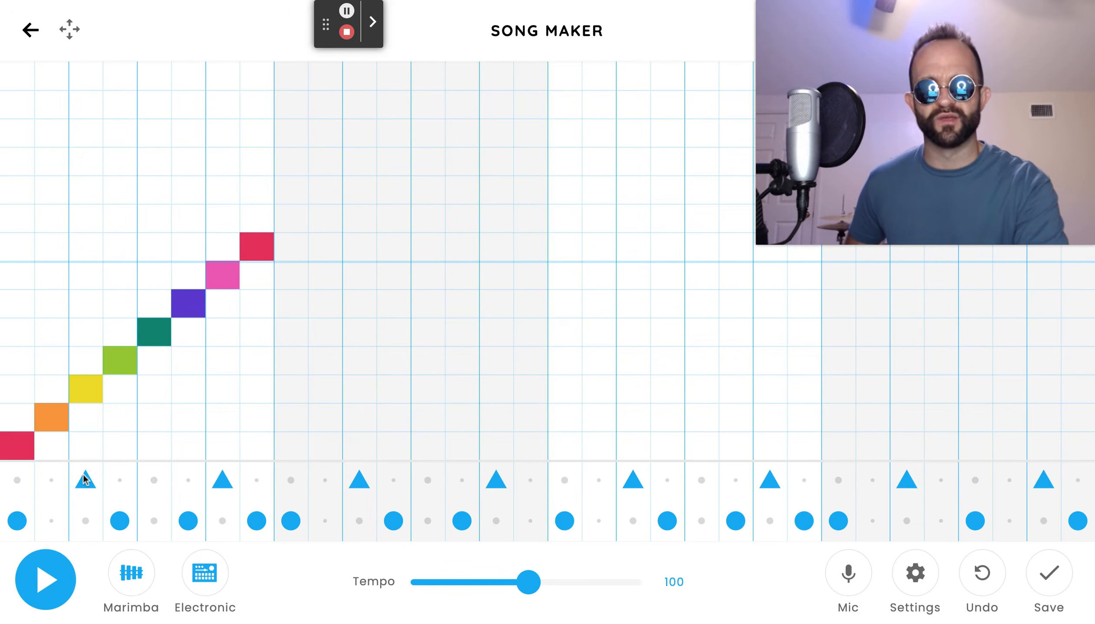
pyautogui.moveTo(12, 448); pyautogui.dragTo(286, 229)
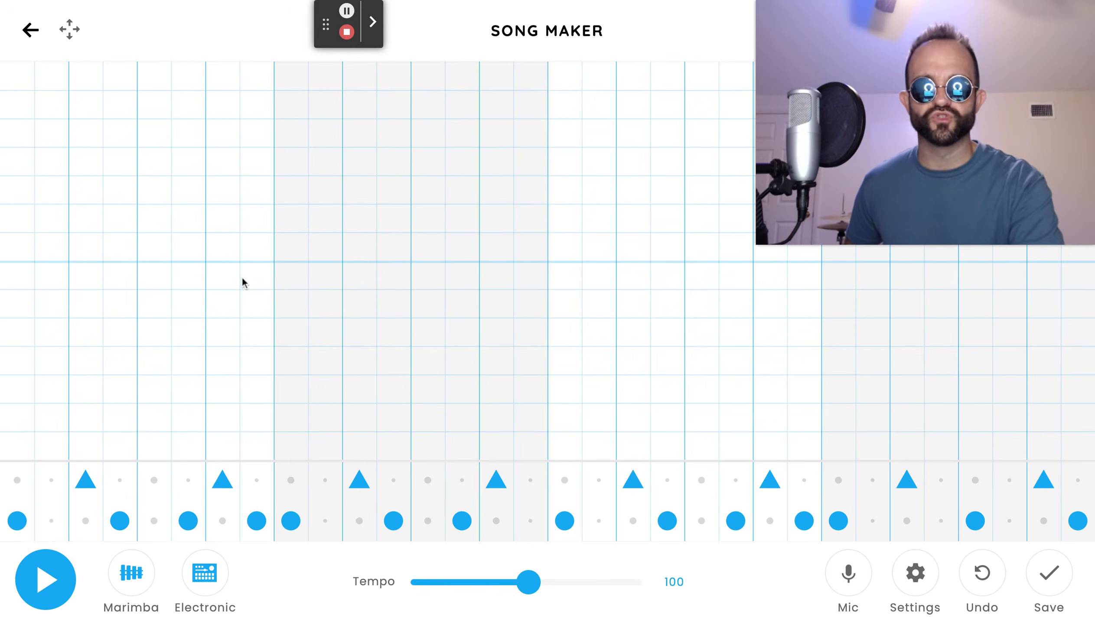
# Change the scale to Pentatonic in the song settings.
pyautogui.click(915, 573)
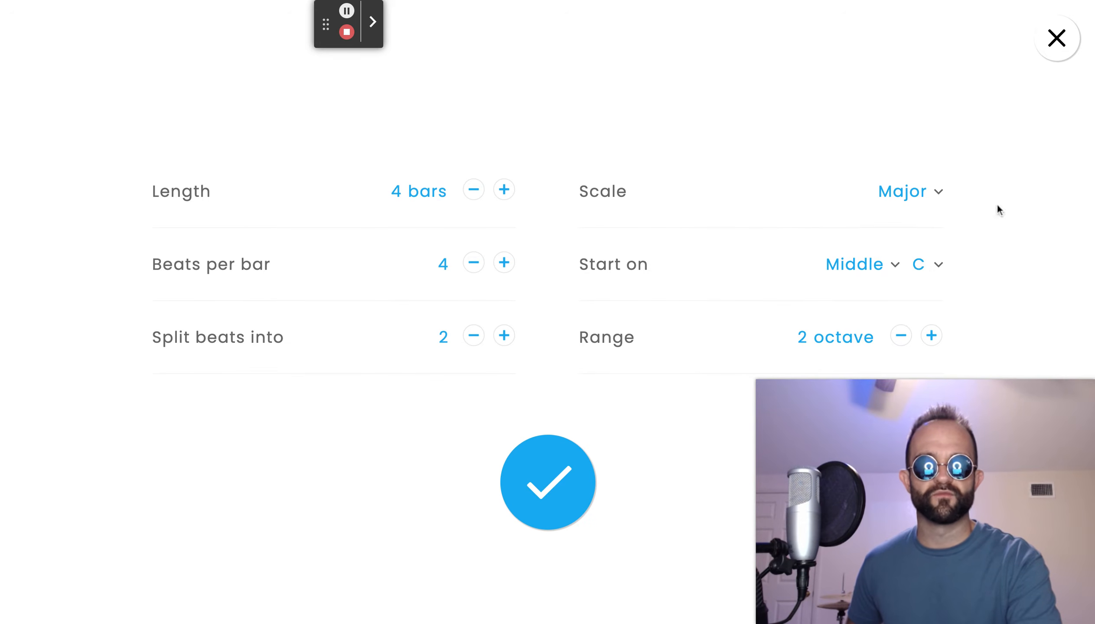
pyautogui.click(903, 218)
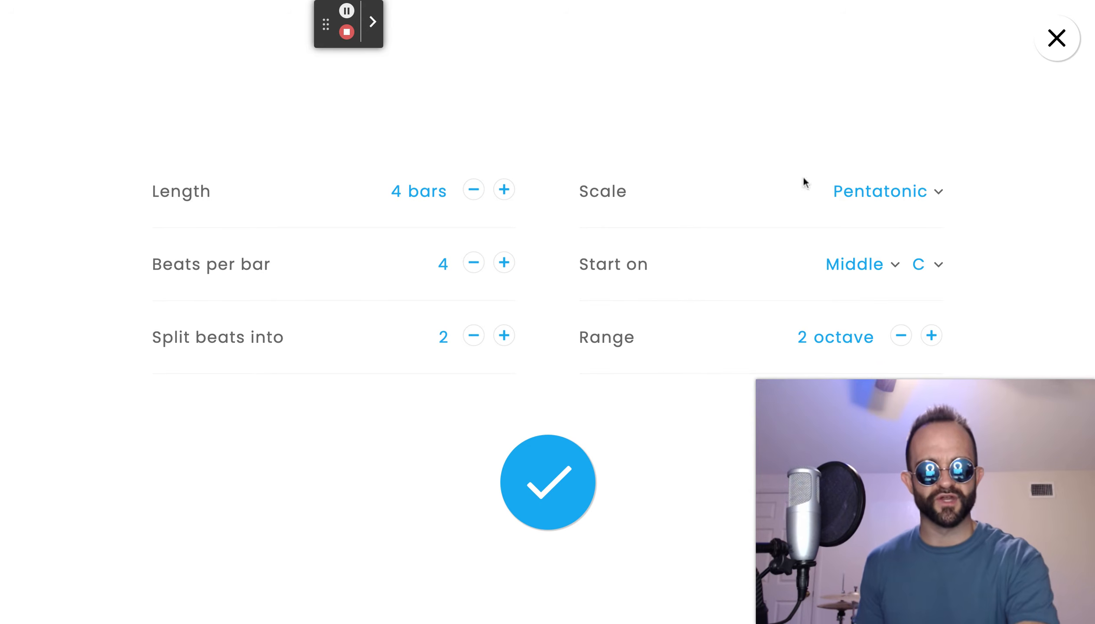
pyautogui.click(558, 458)
# Enter an ascending stair-step melody of six notes in the pentatonic scale, play it back, and stop playback.
pyautogui.click(15, 437)
pyautogui.click(43, 398)
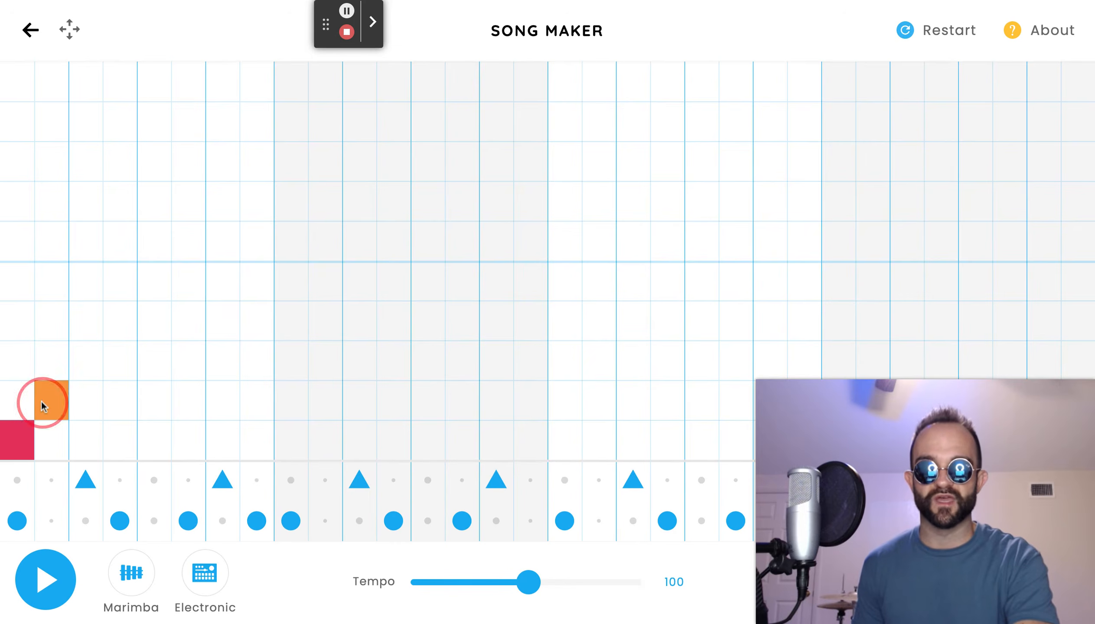
pyautogui.click(74, 363)
pyautogui.click(117, 321)
pyautogui.click(154, 281)
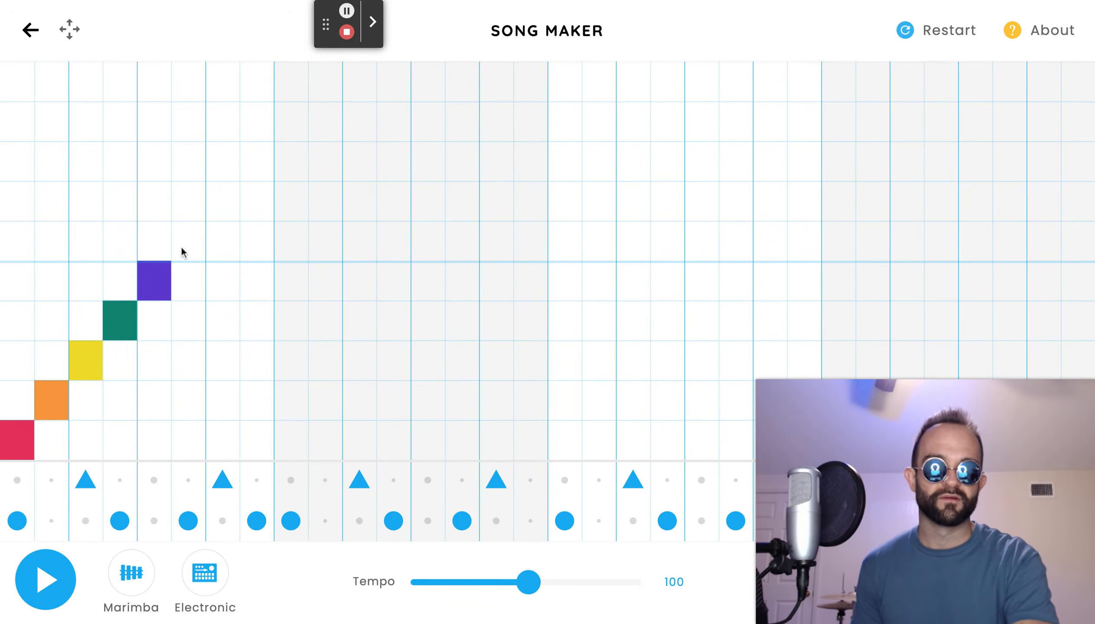
pyautogui.click(183, 246)
pyautogui.click(37, 593)
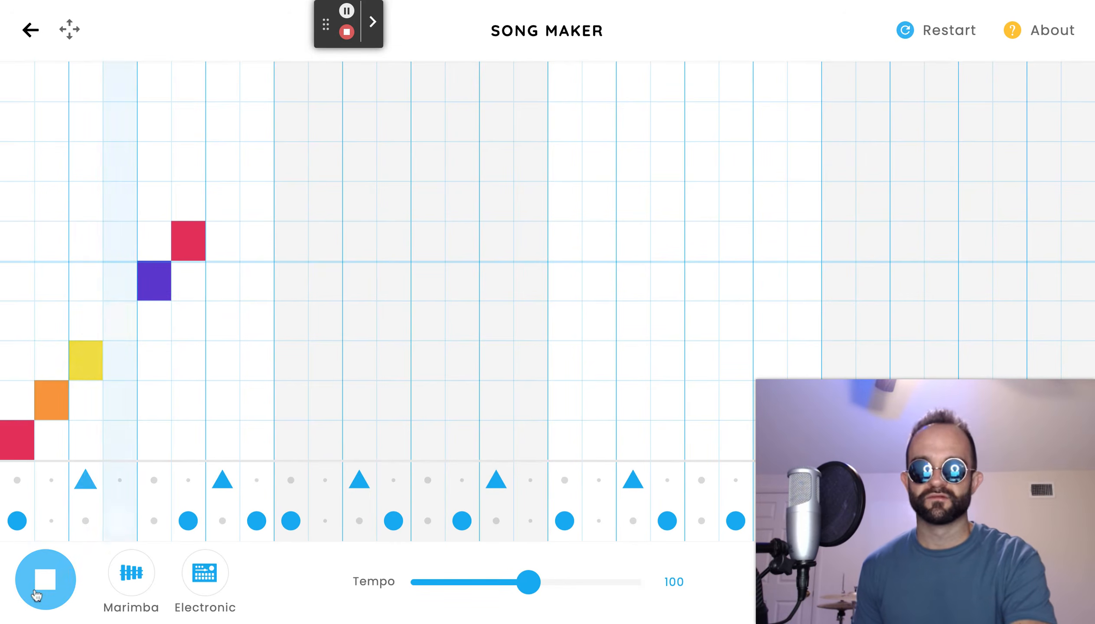
pyautogui.click(38, 591)
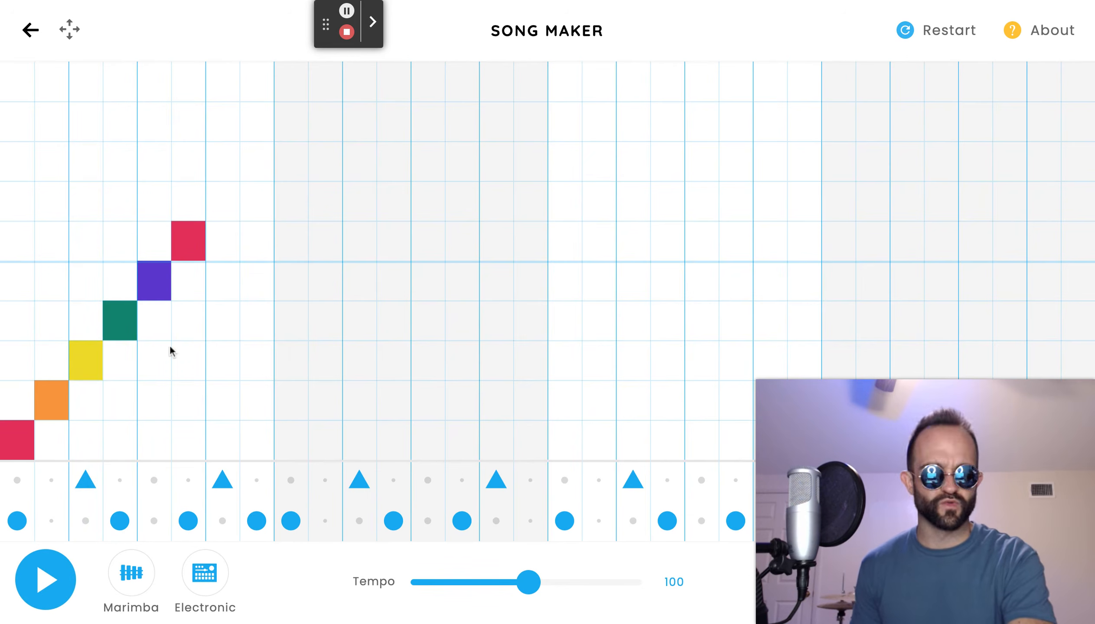
# Erase all the stair-step melody notes from the grid.
pyautogui.click(187, 247)
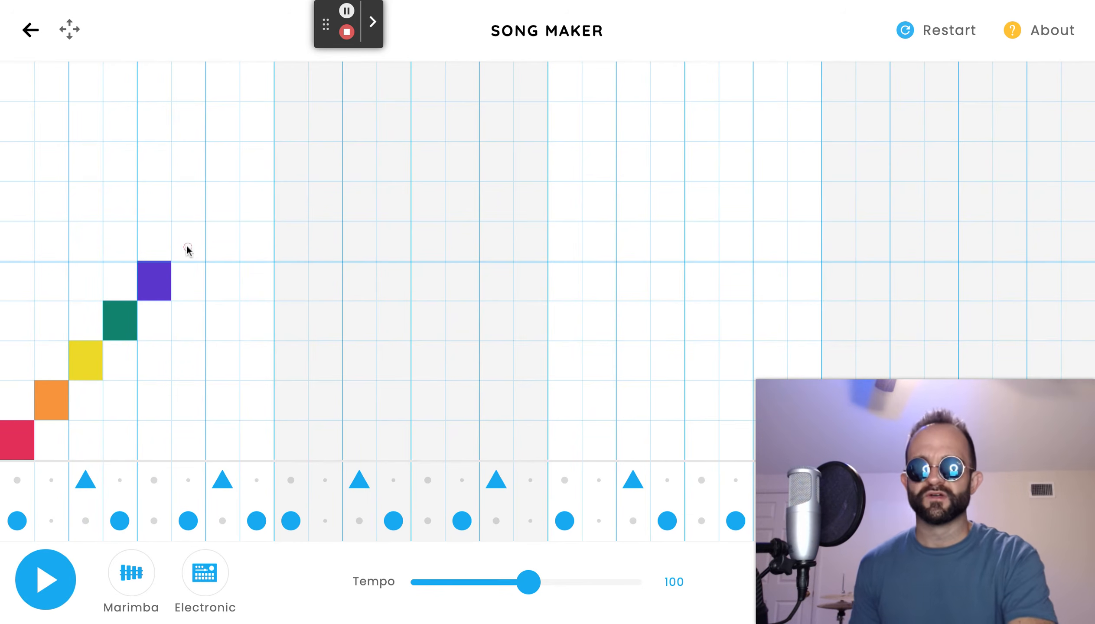
pyautogui.click(163, 291)
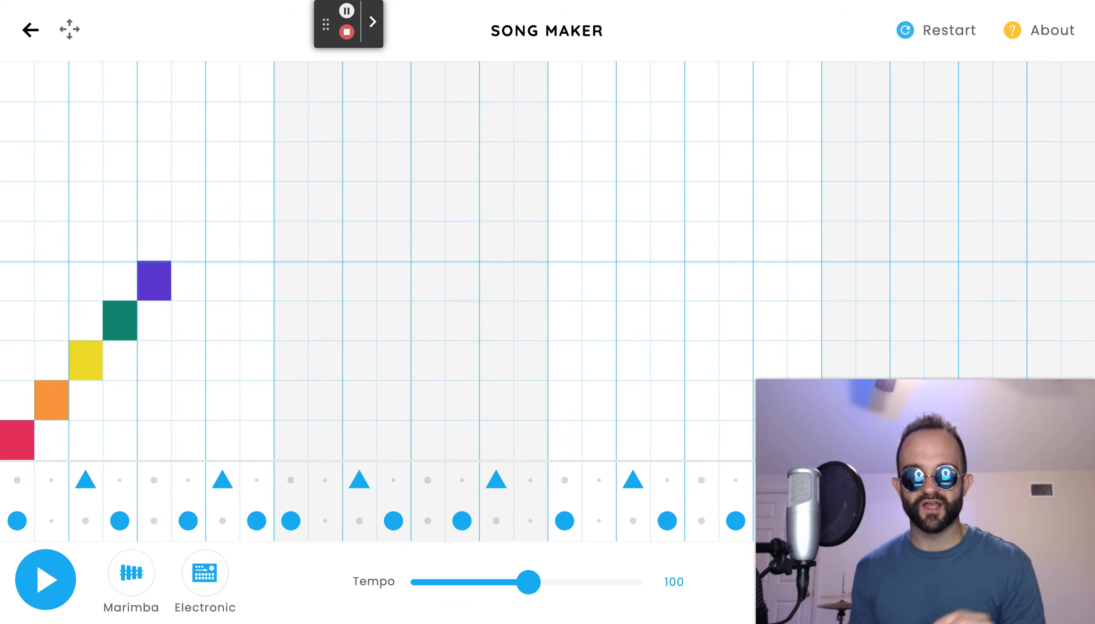
pyautogui.moveTo(148, 294); pyautogui.dragTo(25, 439)
# Compose a bouncing, descending melody in the lower octave across the first two bars.
pyautogui.click(24, 275)
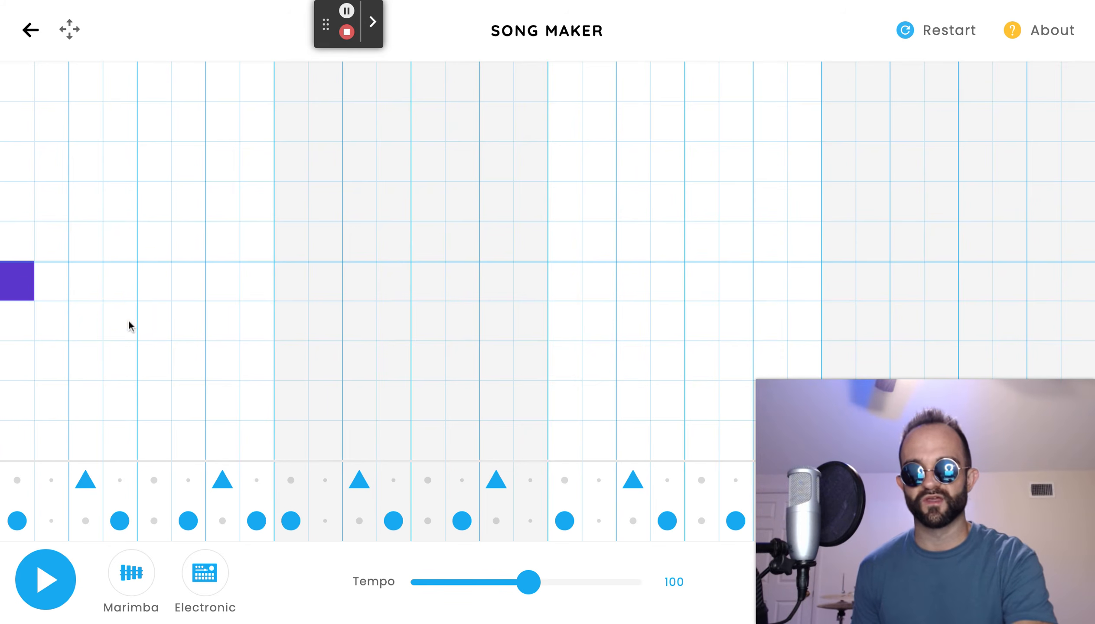
pyautogui.click(150, 290)
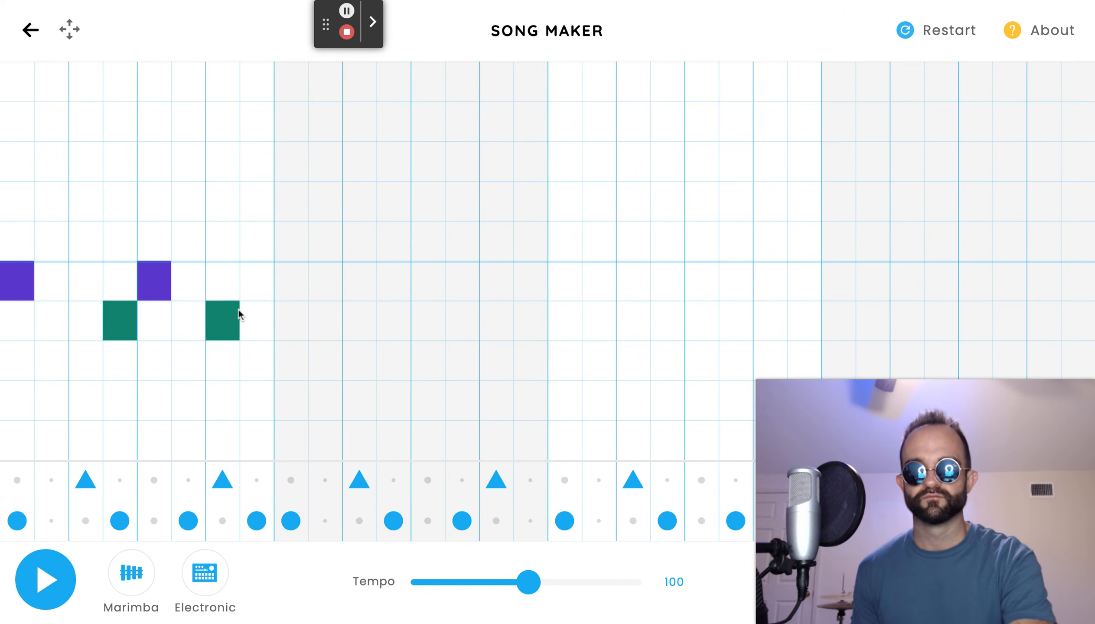
pyautogui.click(261, 287)
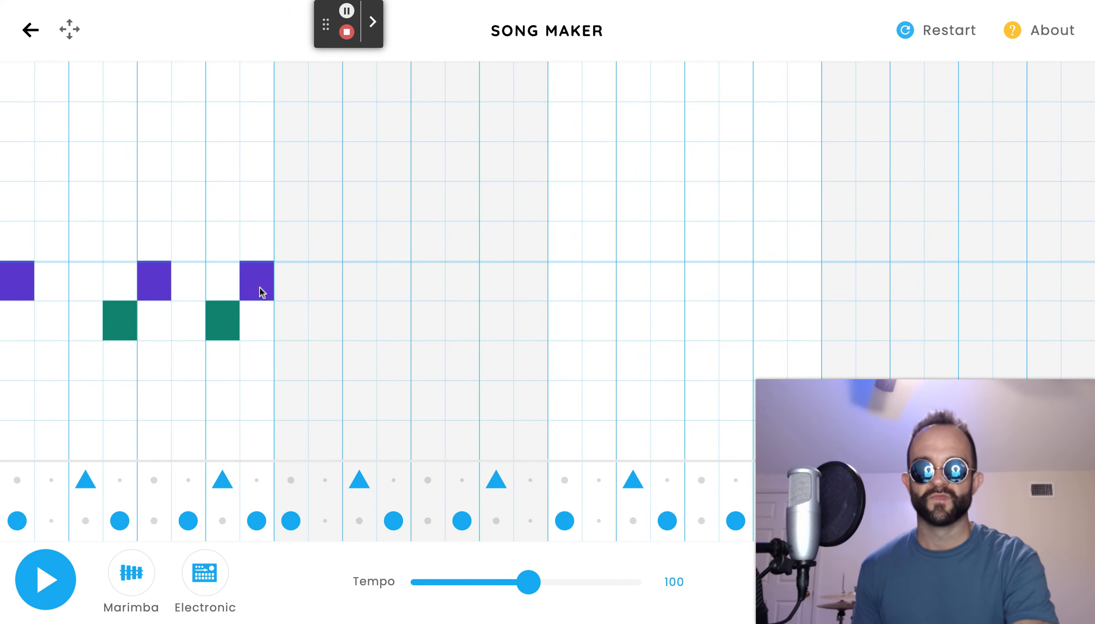
pyautogui.click(524, 413)
pyautogui.click(393, 323)
pyautogui.click(352, 324)
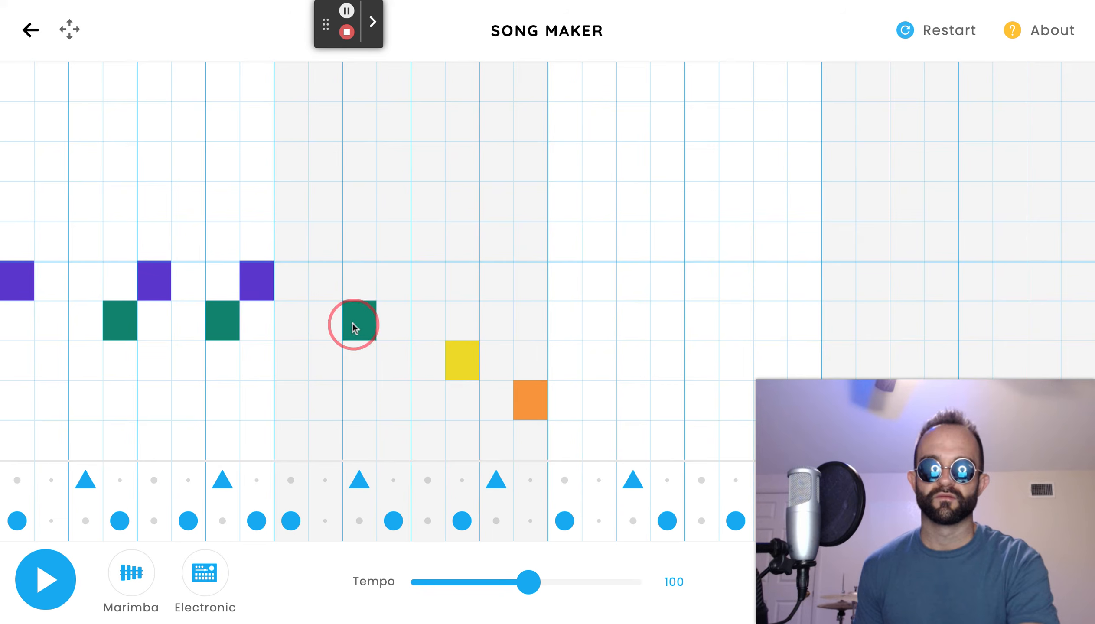
pyautogui.click(424, 361)
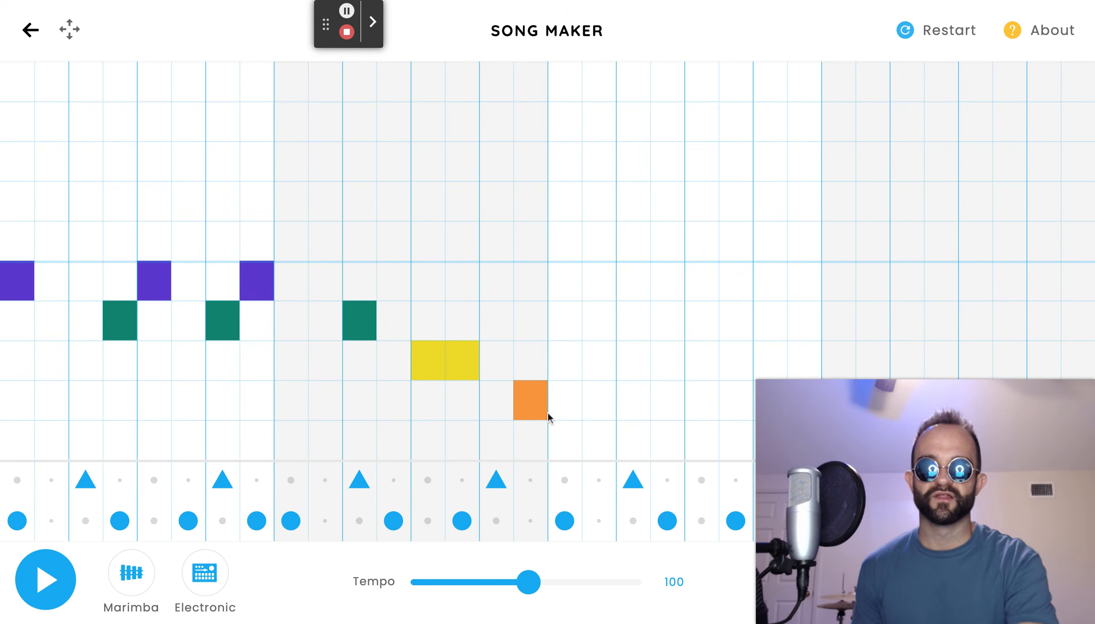
pyautogui.click(566, 415)
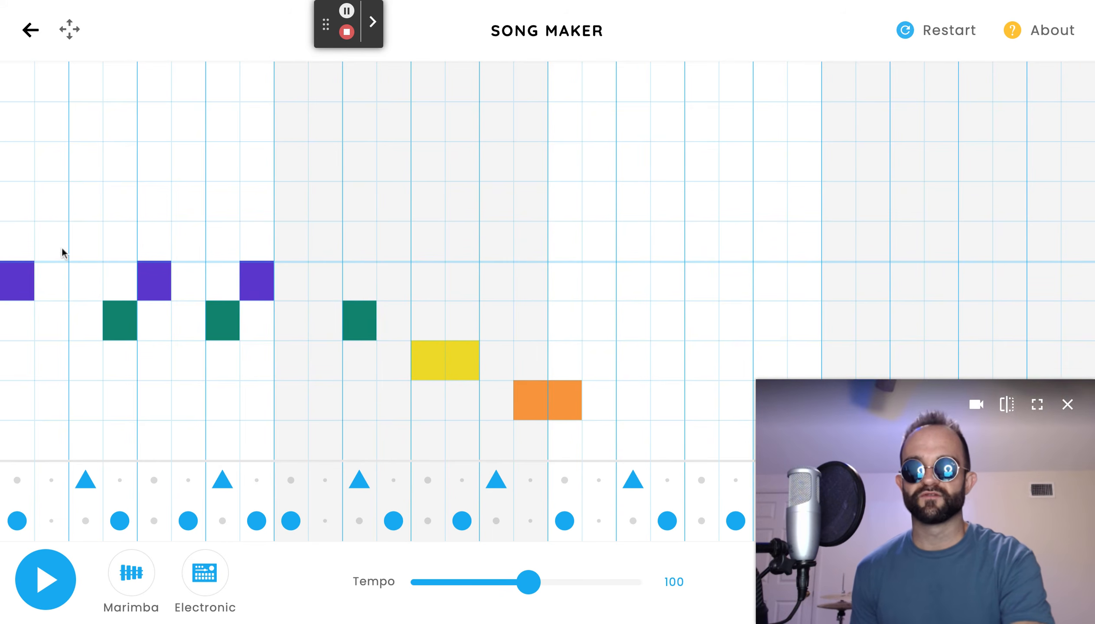
# Continue the lower melody through the last two bars, then play the song back and stop it.
pyautogui.moveTo(954, 503); pyautogui.dragTo(955, 125)
pyautogui.moveTo(639, 358); pyautogui.dragTo(706, 362)
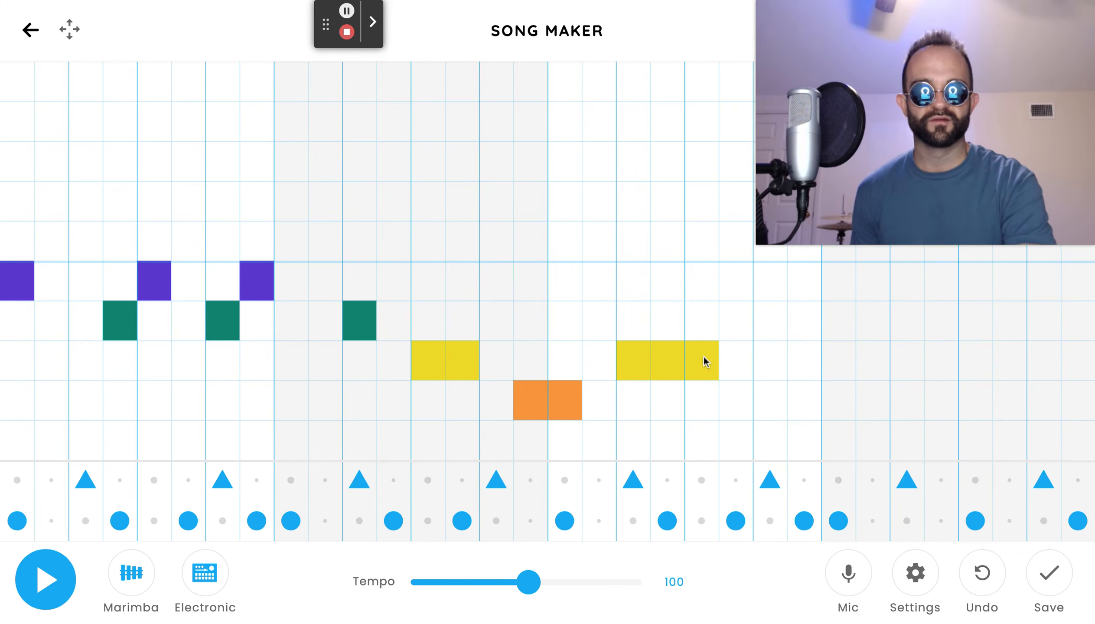
pyautogui.click(782, 400)
pyautogui.click(829, 364)
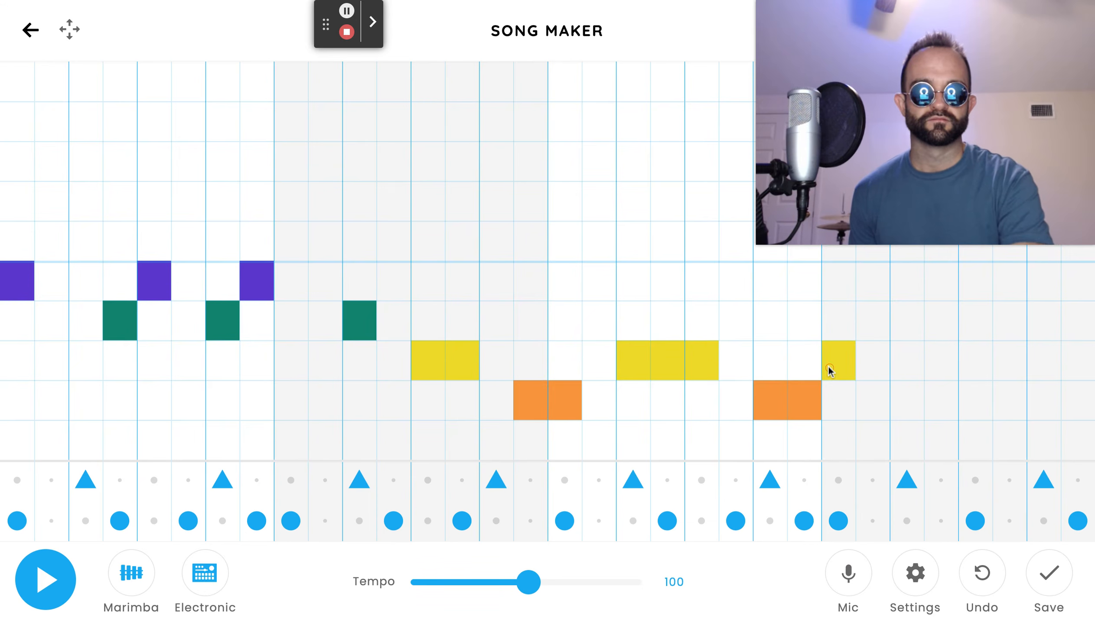
pyautogui.click(882, 389)
pyautogui.click(882, 388)
pyautogui.click(882, 388)
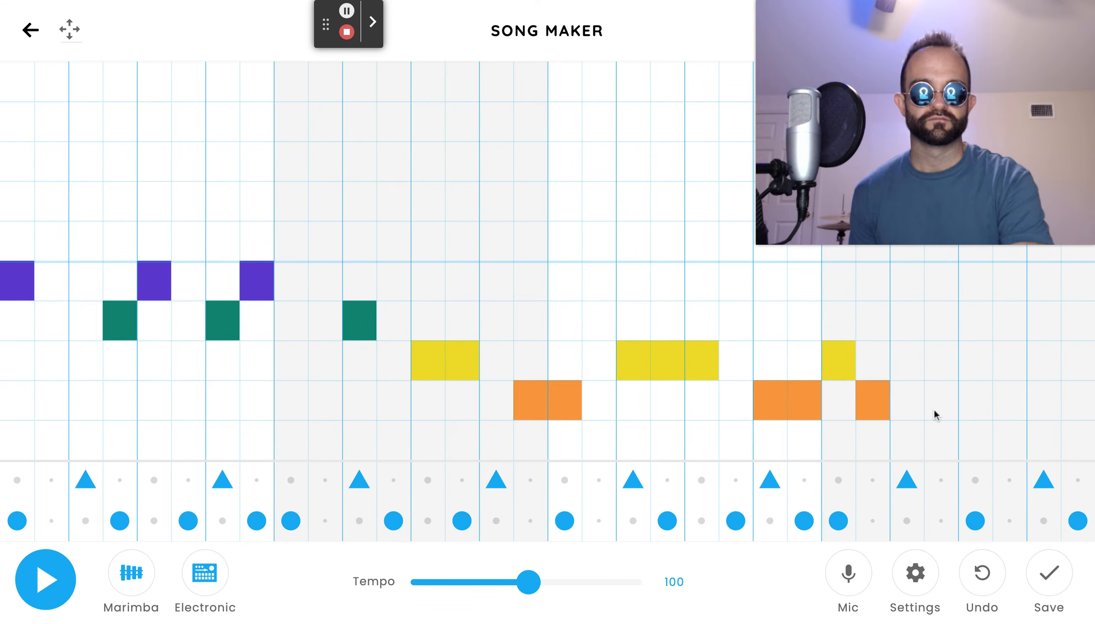
pyautogui.click(941, 427)
pyautogui.click(970, 323)
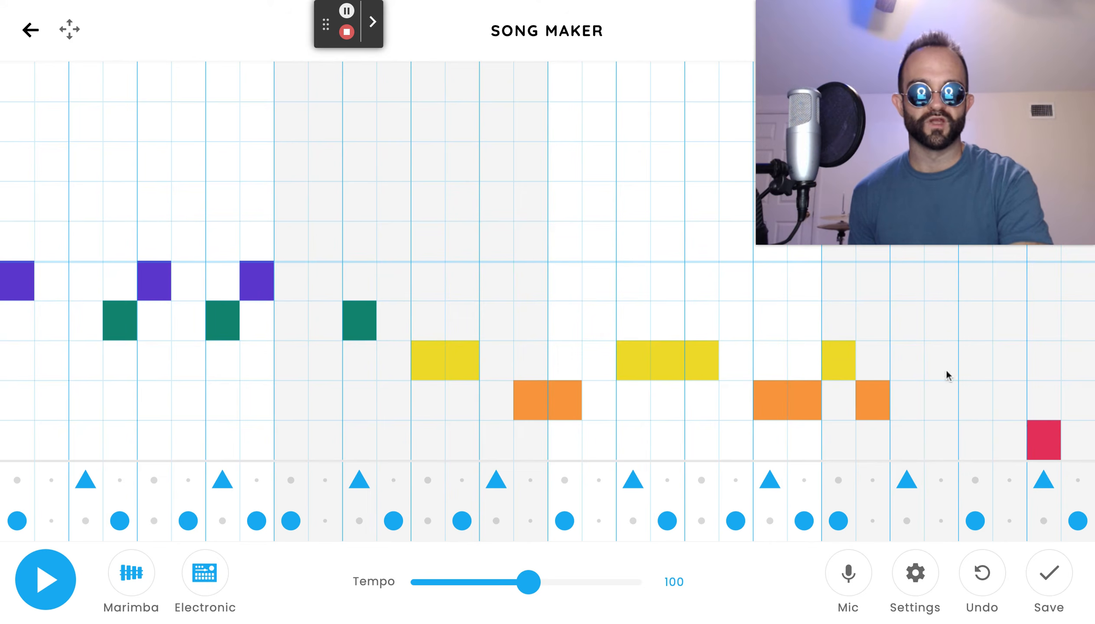
pyautogui.click(1008, 332)
pyautogui.click(1037, 297)
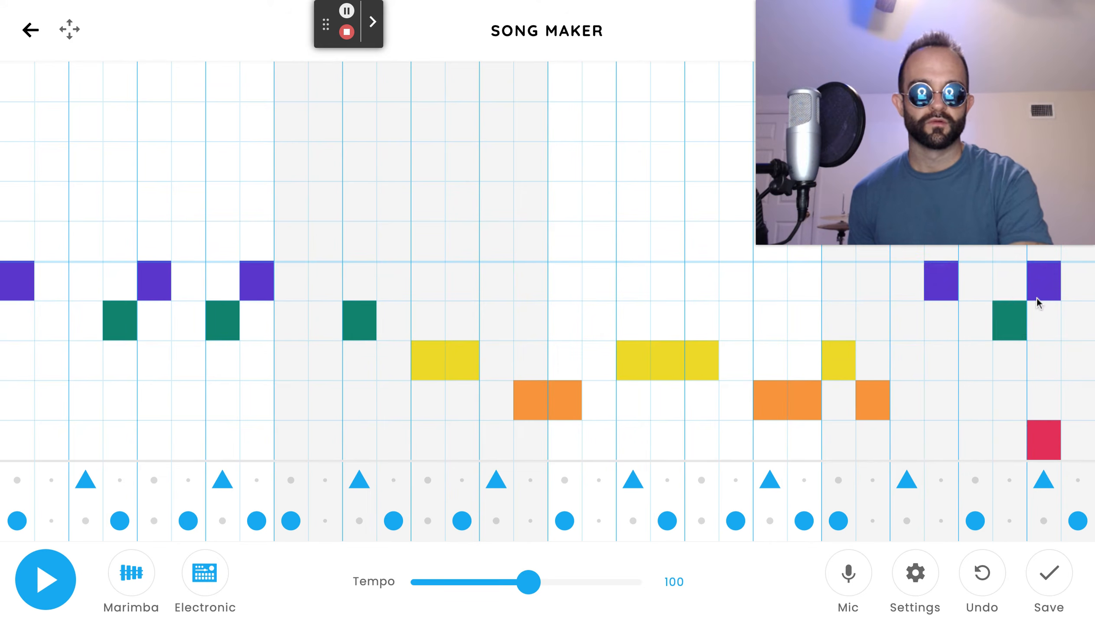
pyautogui.click(1048, 432)
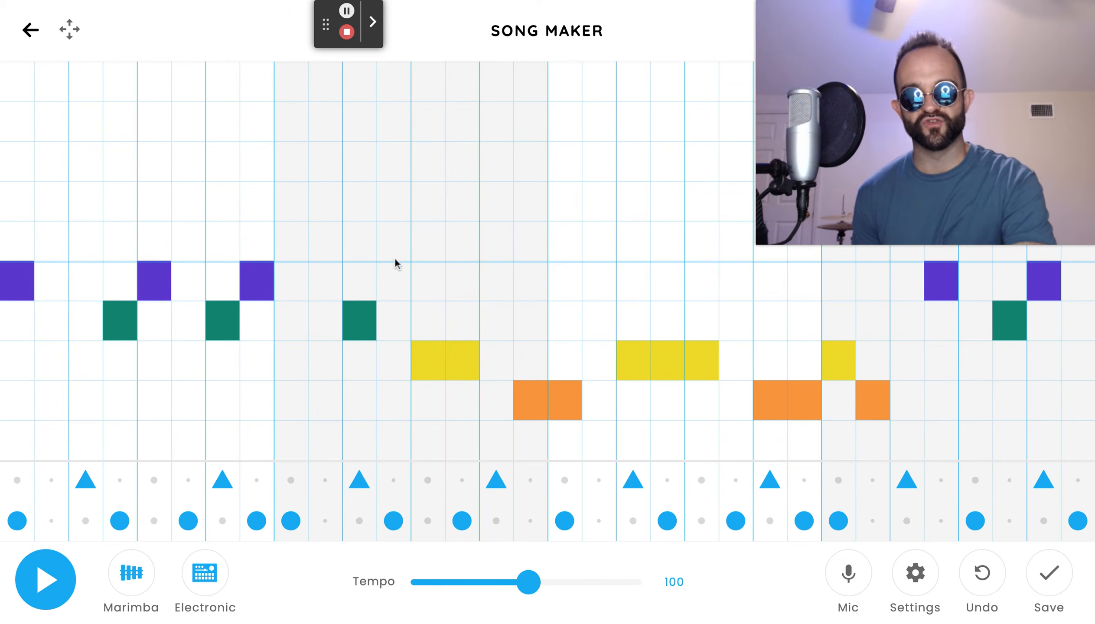
pyautogui.click(59, 588)
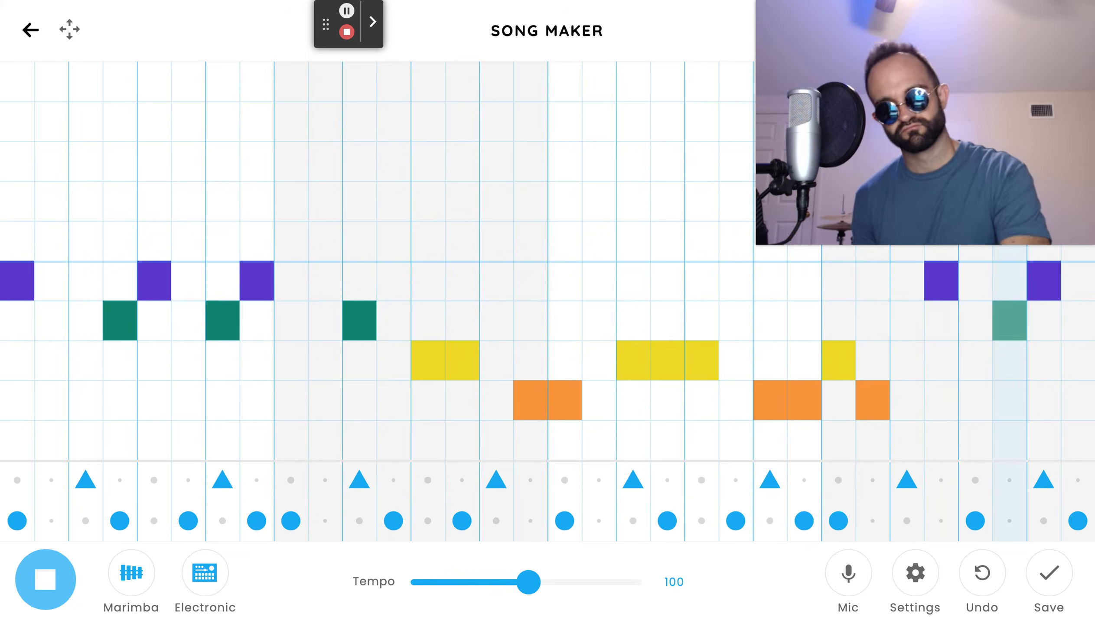
pyautogui.click(42, 591)
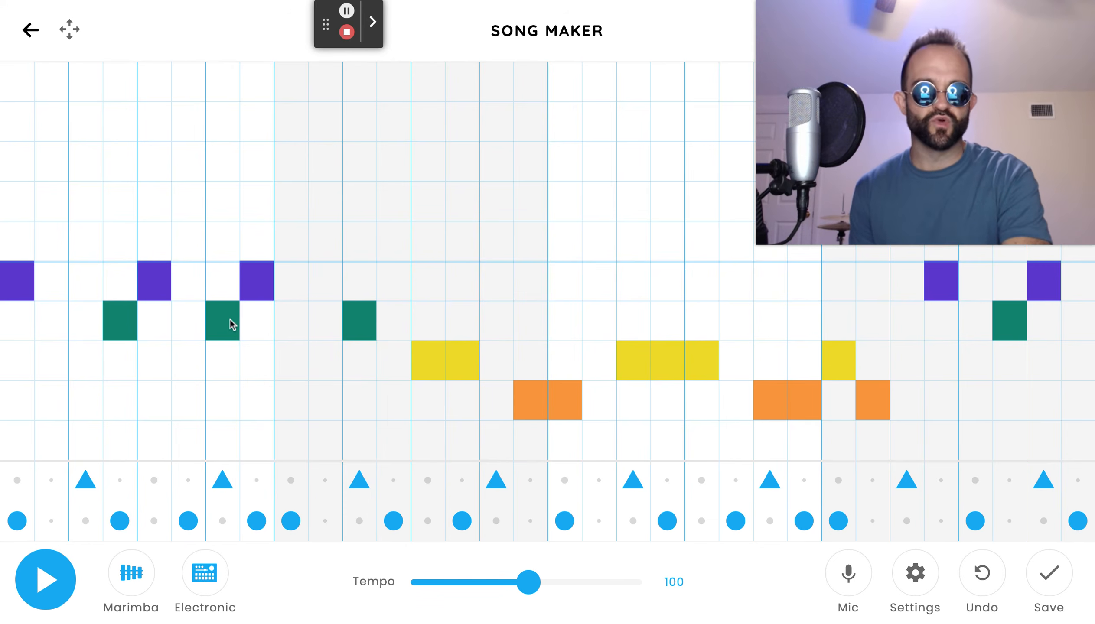
# Add a second melody line in the upper octave across the first three bars, with a dip in bar two.
pyautogui.click(32, 79)
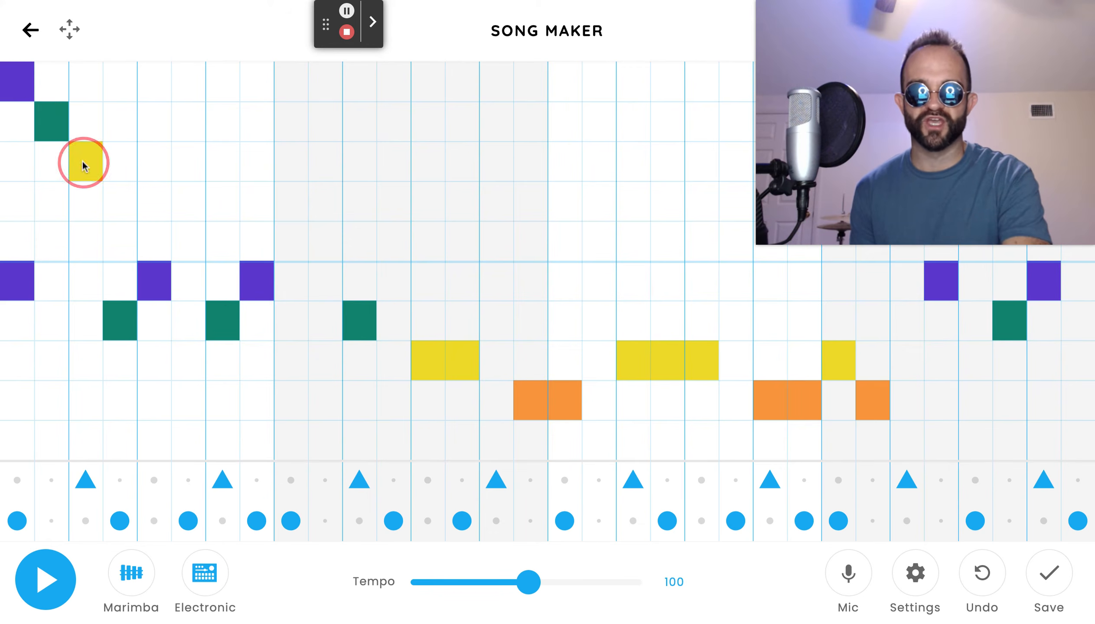
pyautogui.click(145, 93)
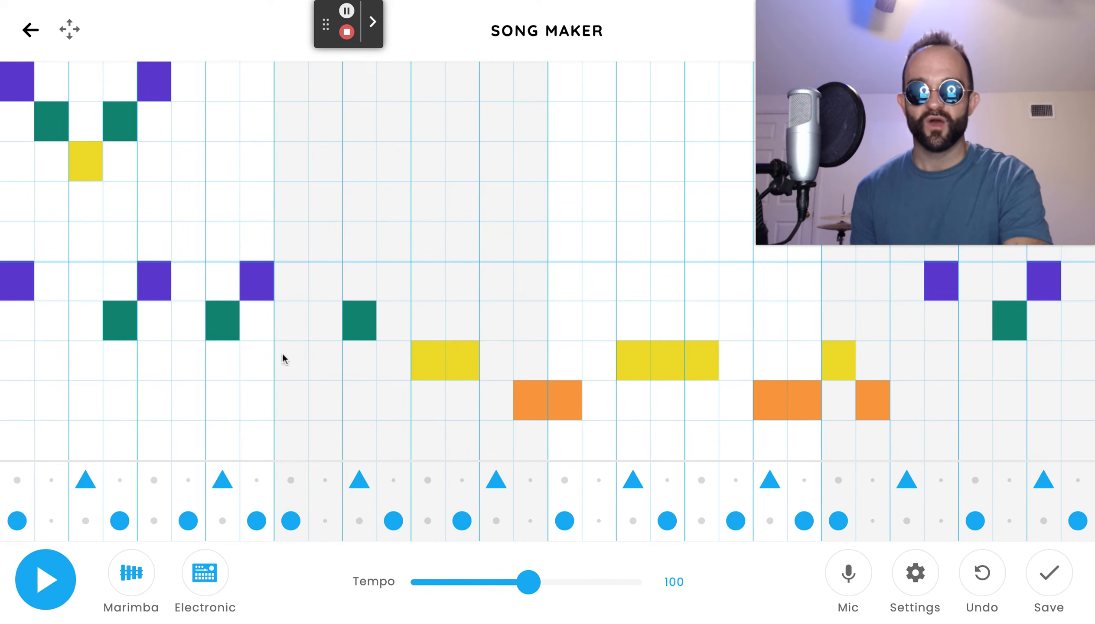
pyautogui.click(263, 171)
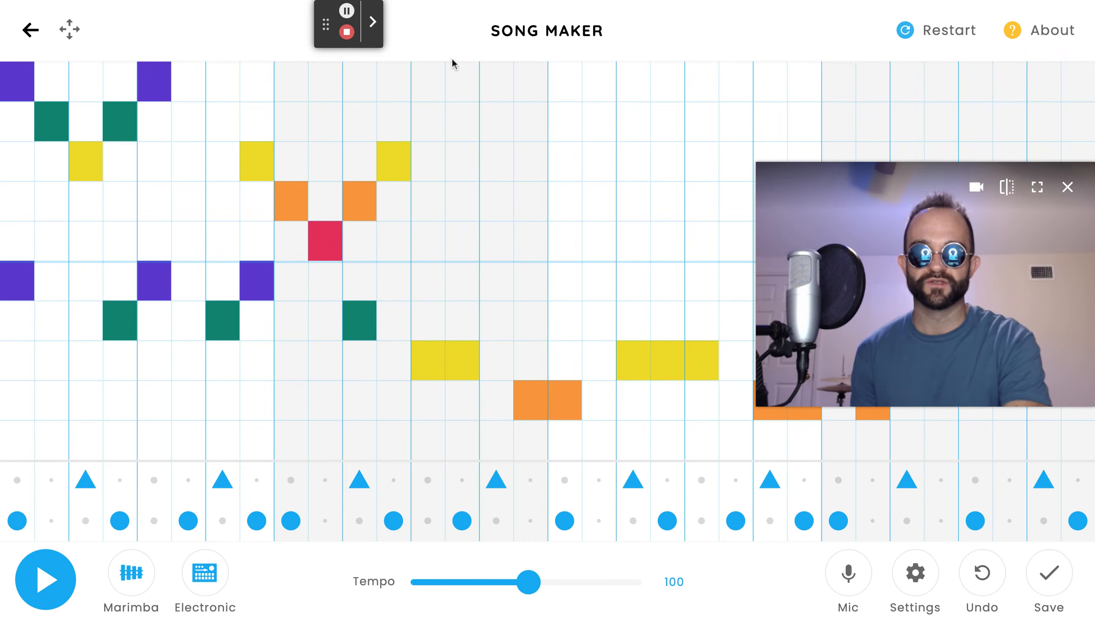
pyautogui.click(496, 81)
pyautogui.click(533, 127)
pyautogui.click(564, 160)
pyautogui.click(586, 128)
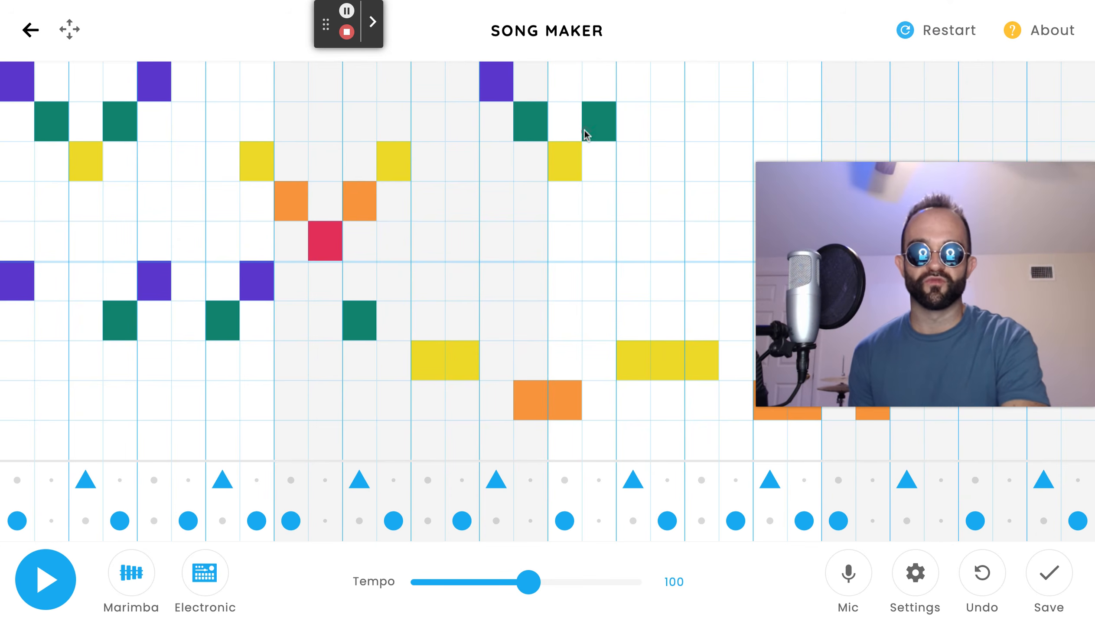
pyautogui.click(628, 79)
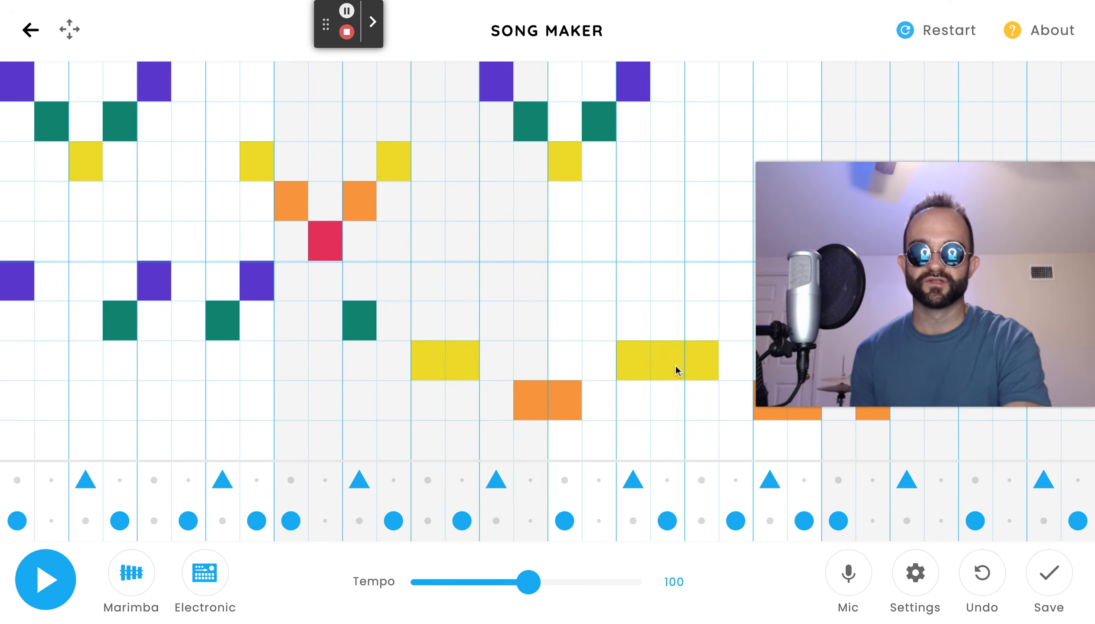
# Extend the upper melody line with held notes through bars three and four.
pyautogui.moveTo(842, 247); pyautogui.dragTo(842, 342)
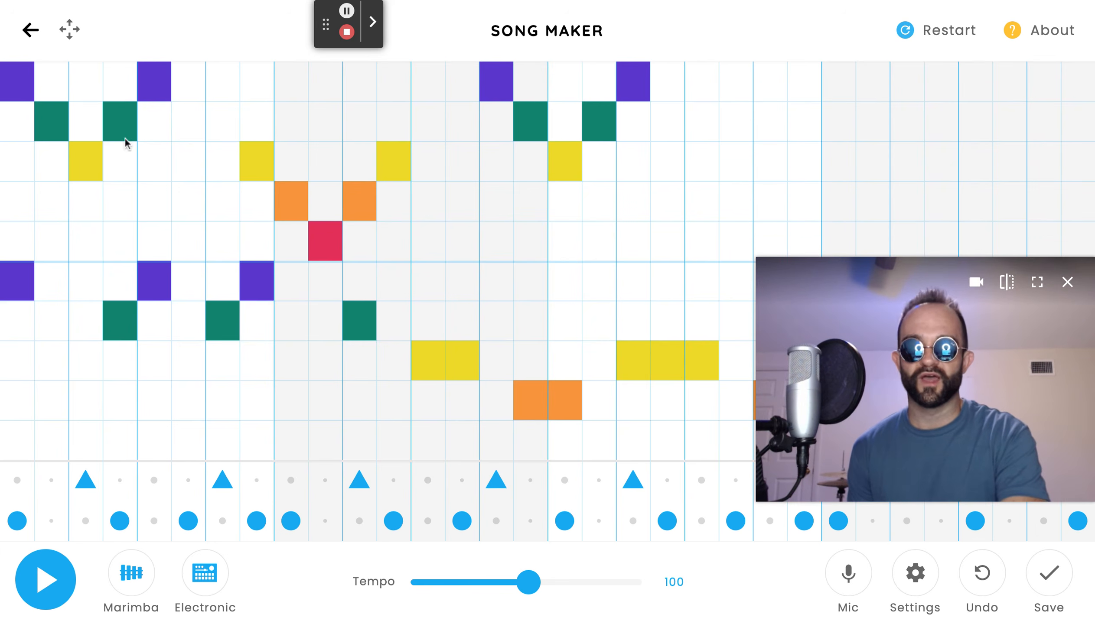
pyautogui.click(711, 133)
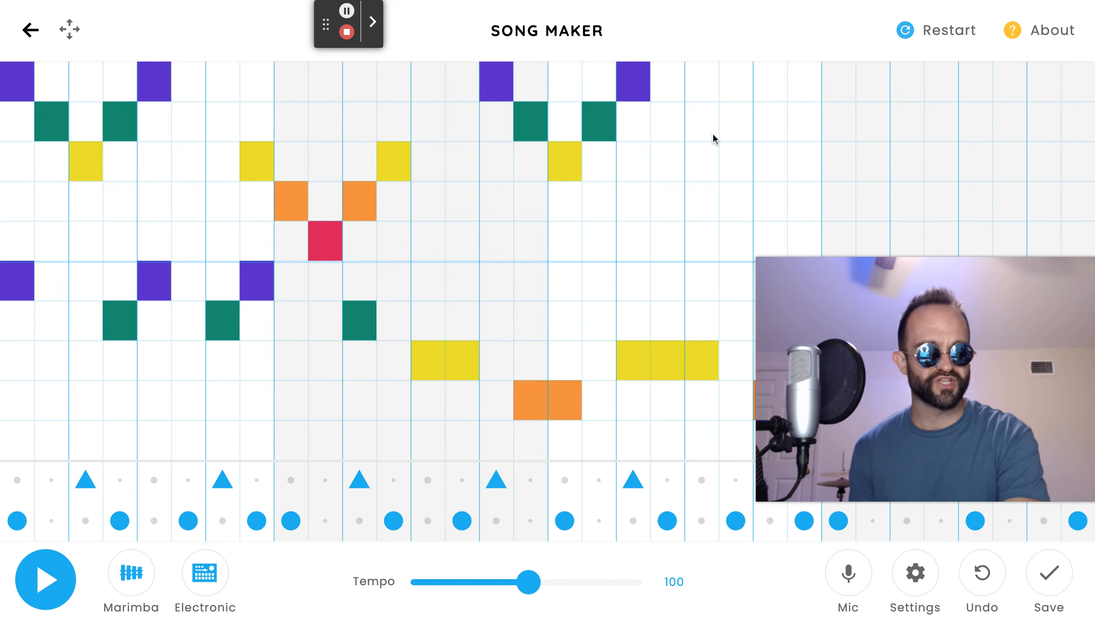
pyautogui.click(744, 132)
pyautogui.click(770, 166)
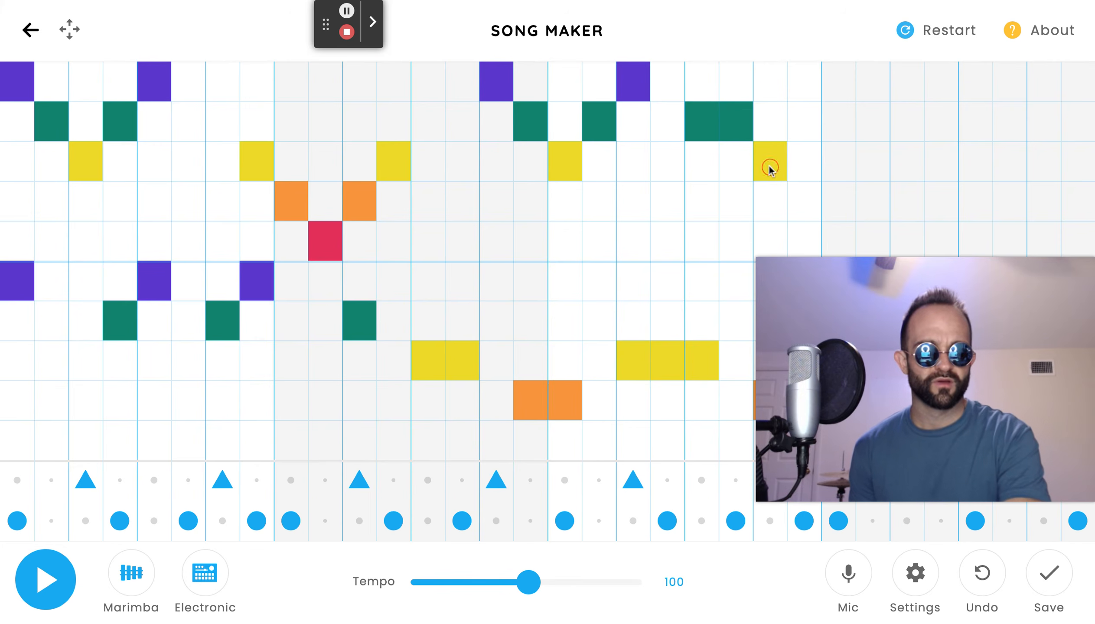
pyautogui.click(807, 165)
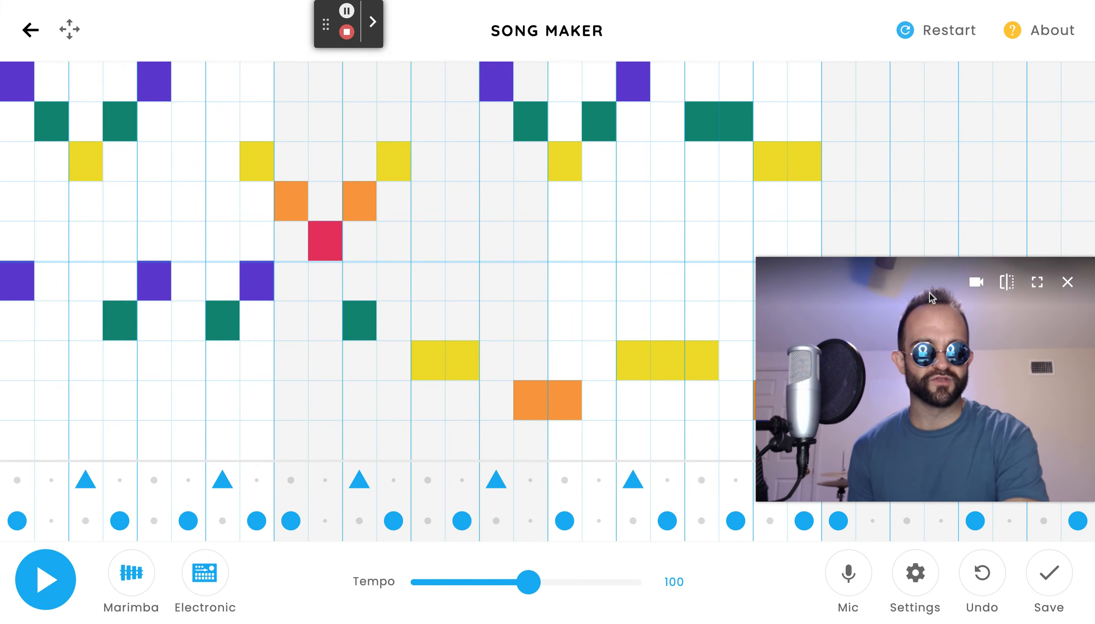
pyautogui.click(919, 80)
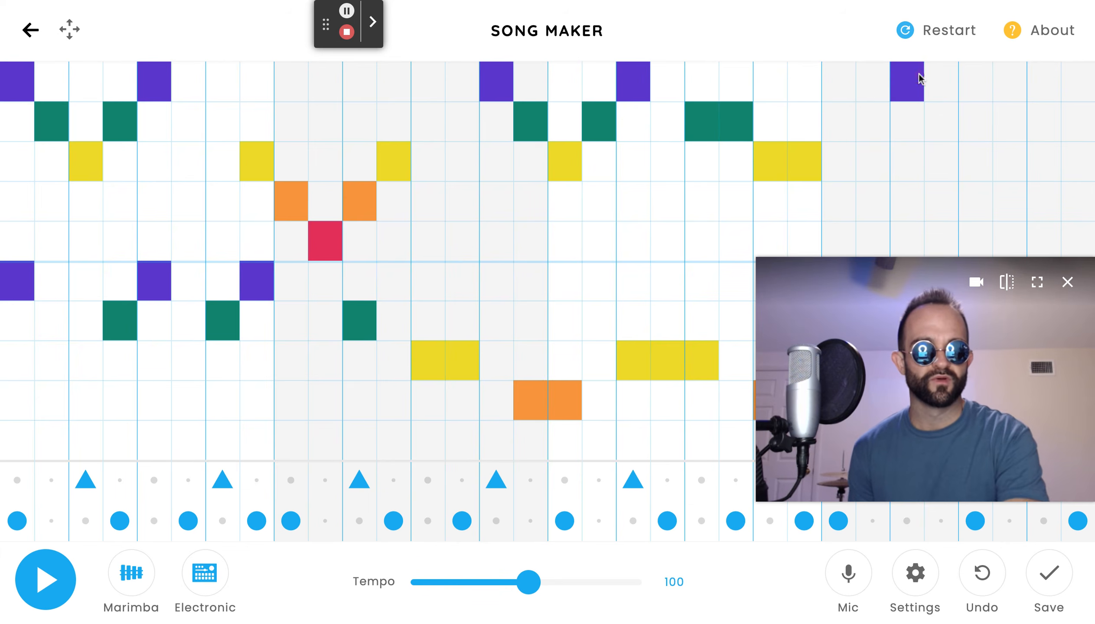
pyautogui.click(946, 91)
pyautogui.click(967, 106)
pyautogui.click(998, 109)
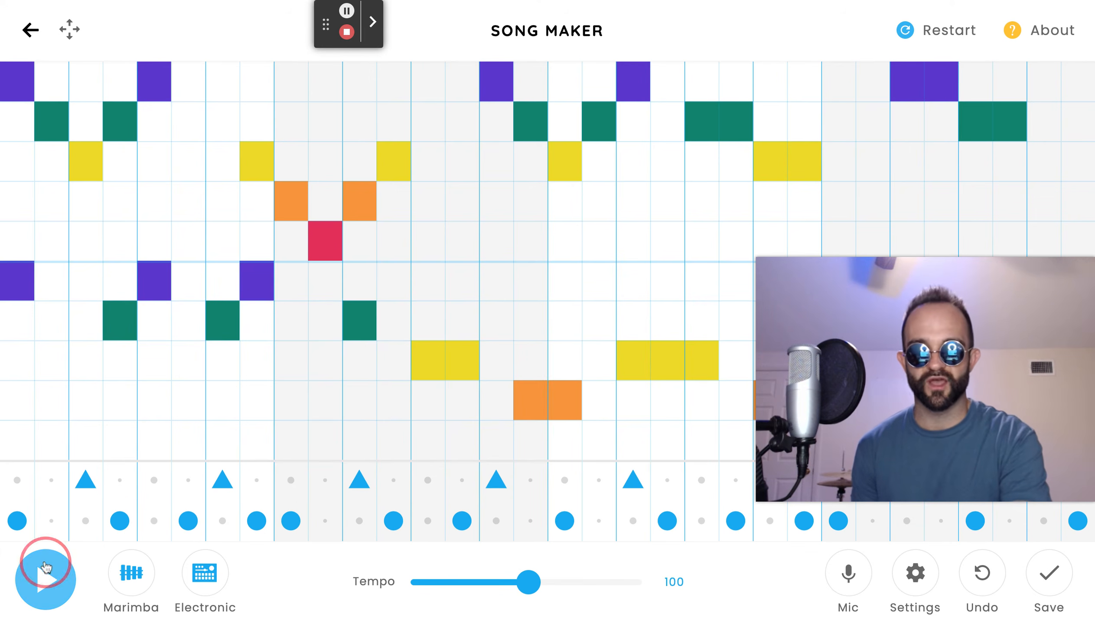
# Play the full song back and stop playback.
pyautogui.click(45, 579)
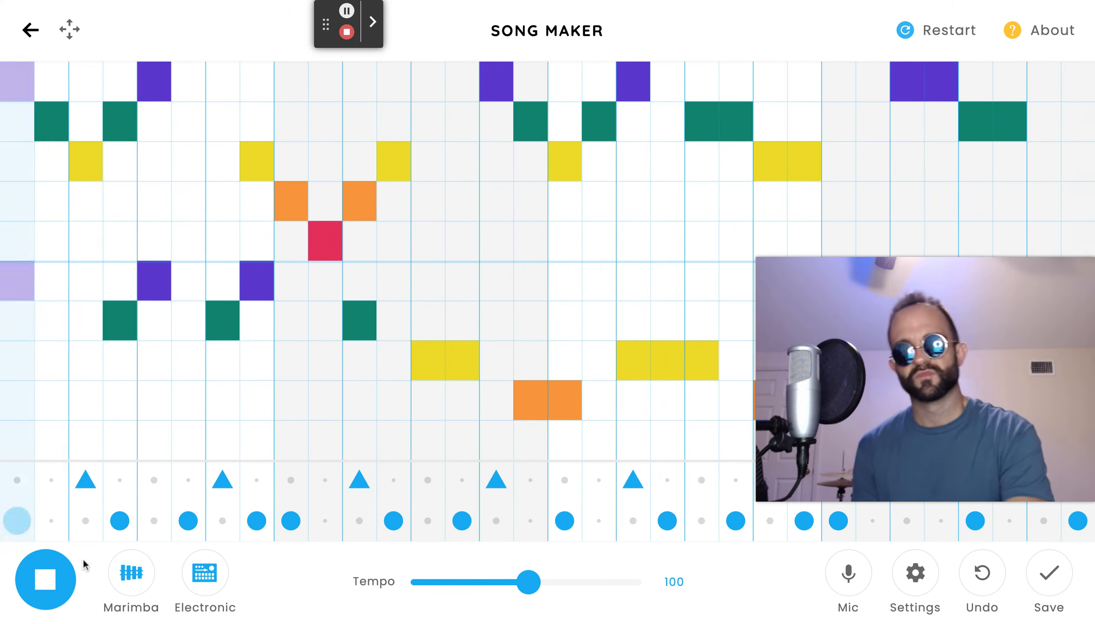
pyautogui.click(48, 591)
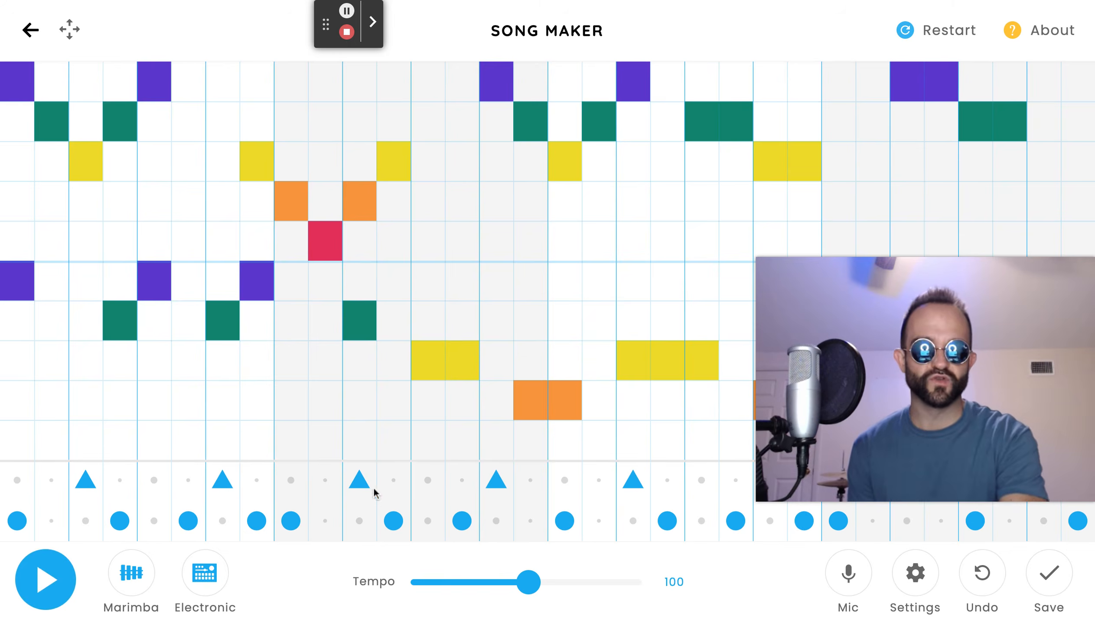
pyautogui.moveTo(967, 391)
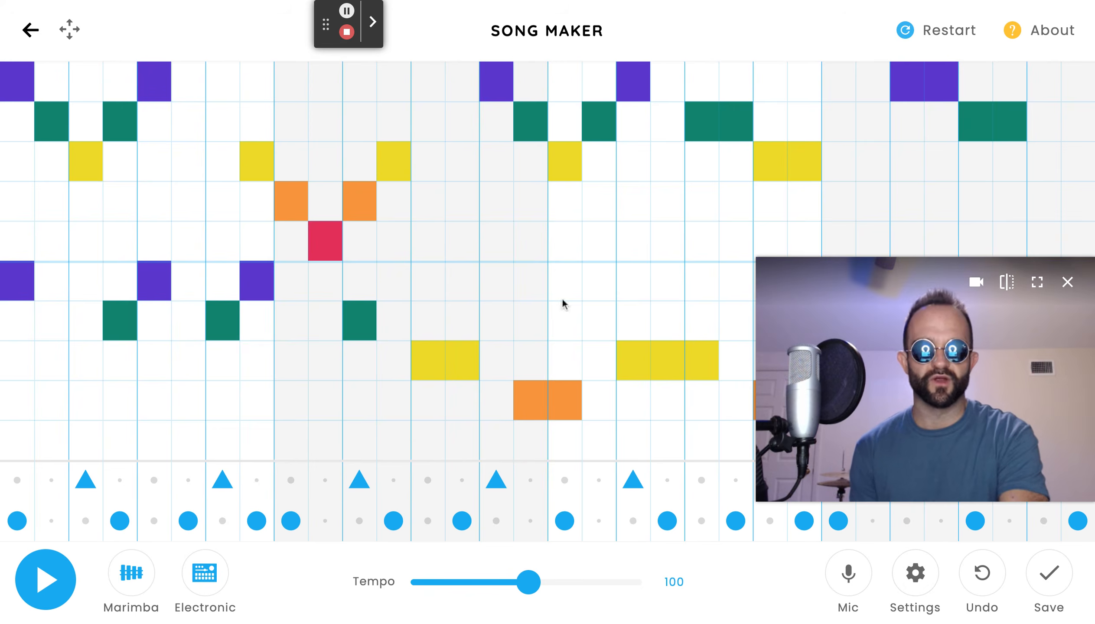
pyautogui.moveTo(898, 424); pyautogui.dragTo(899, 409)
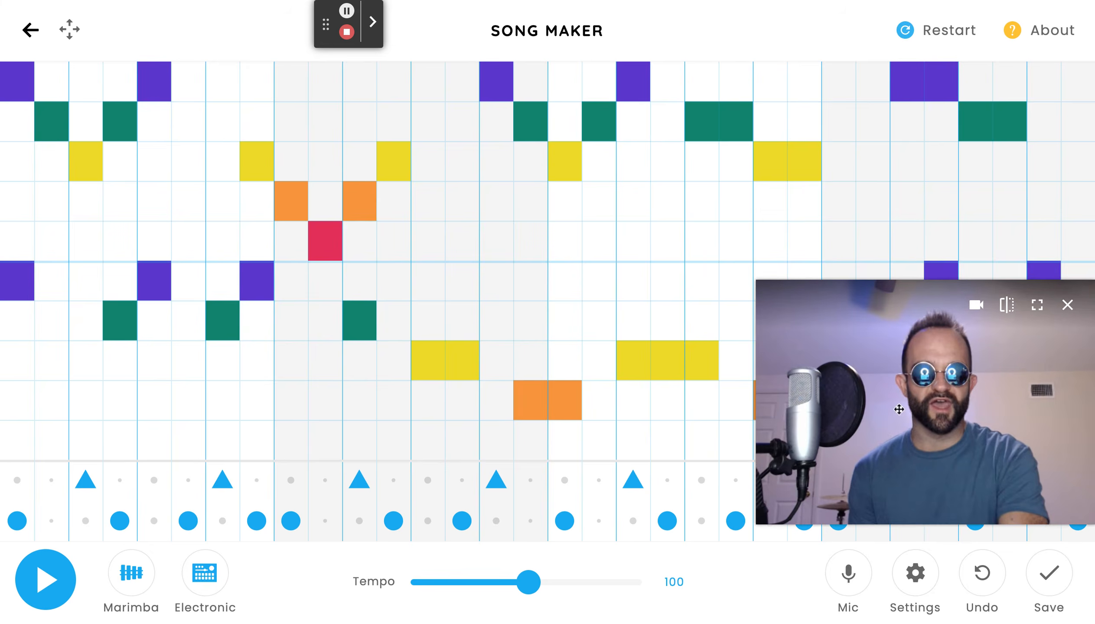
# Build a chord in the first column by filling every row with notes, then clearing alternate pitches.
pyautogui.moveTo(17, 130); pyautogui.dragTo(8, 418)
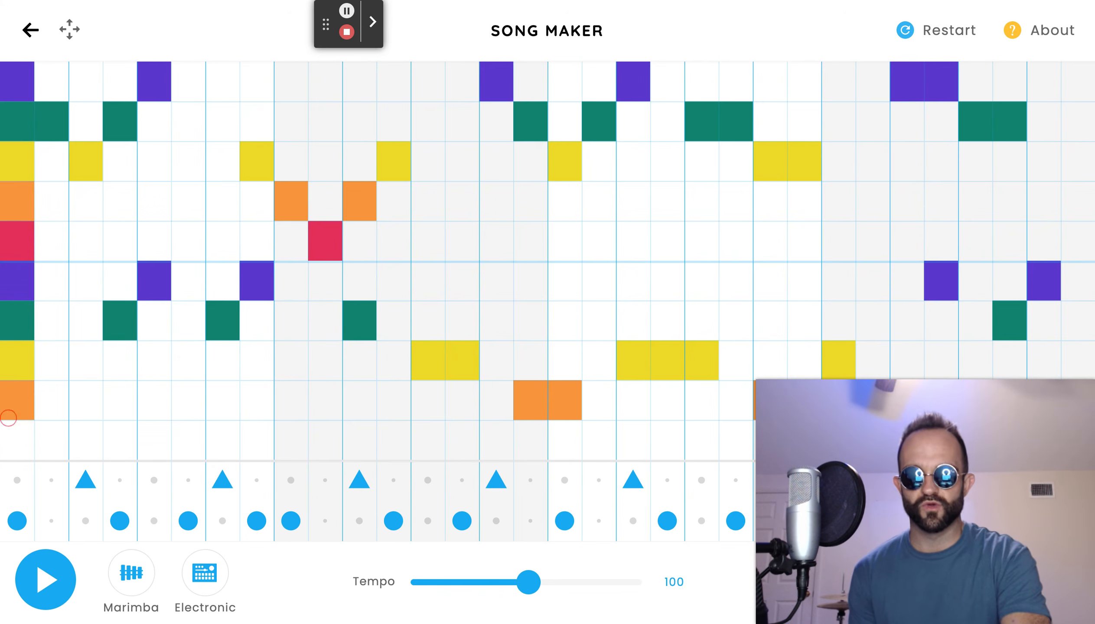
pyautogui.click(10, 428)
pyautogui.click(51, 581)
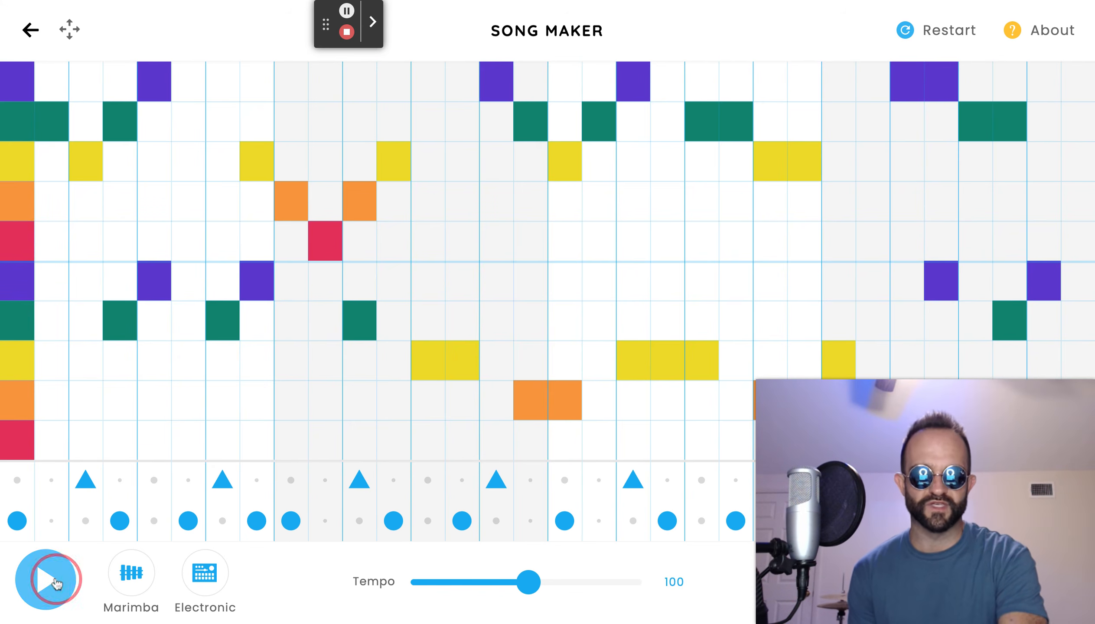
pyautogui.click(47, 608)
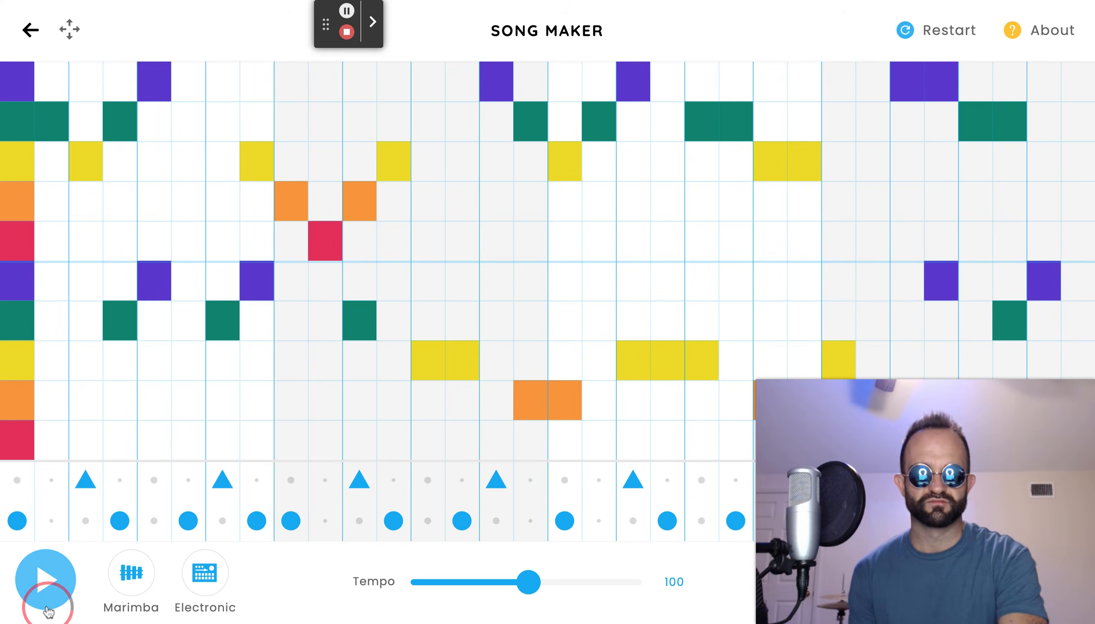
pyautogui.click(48, 608)
pyautogui.click(48, 611)
pyautogui.click(47, 609)
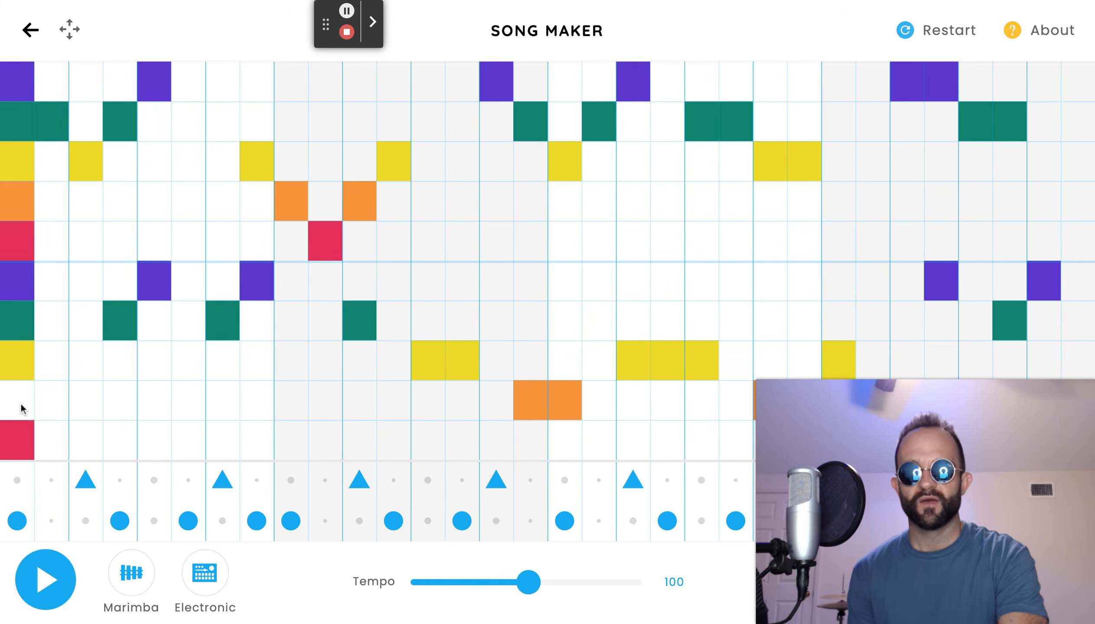
pyautogui.click(23, 309)
pyautogui.click(23, 250)
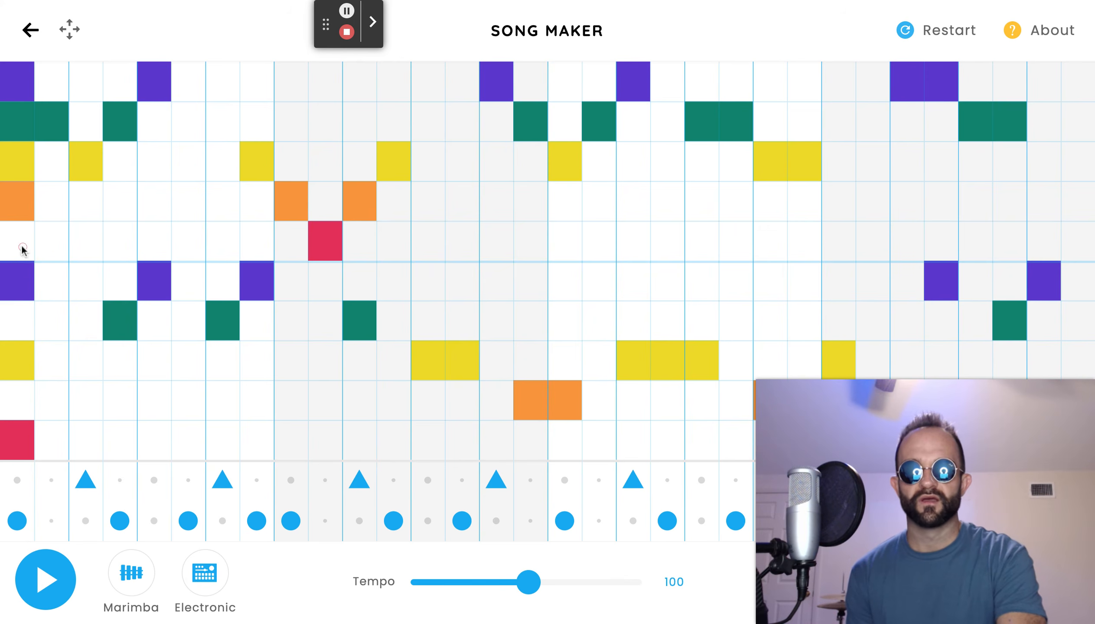
pyautogui.click(22, 176)
pyautogui.click(14, 97)
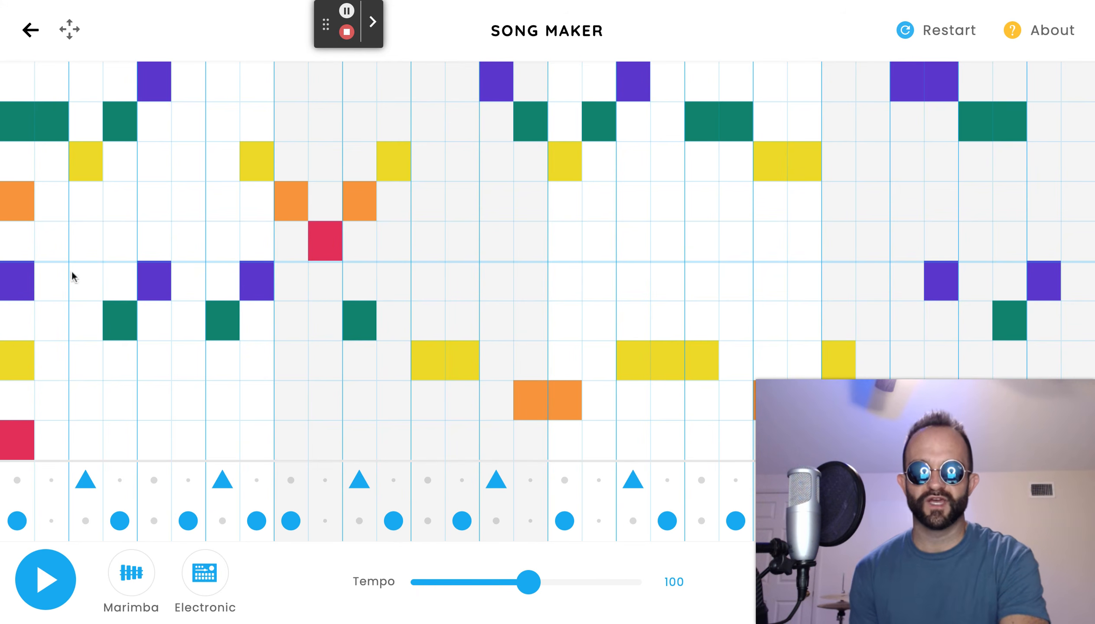
# Play the song back and stop it.
pyautogui.click(51, 592)
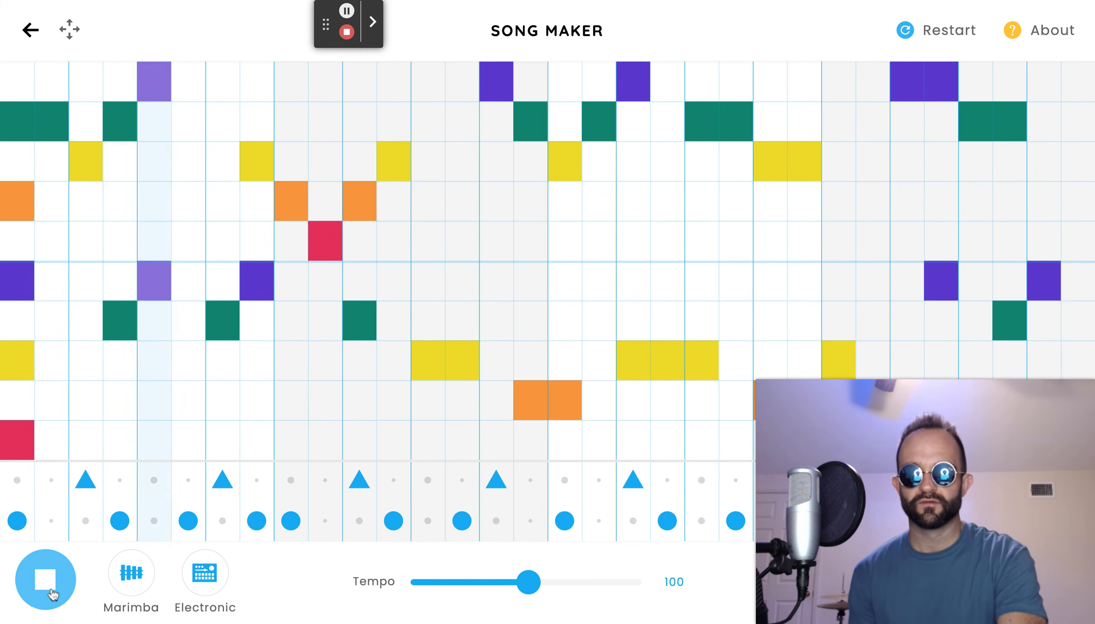
pyautogui.click(48, 591)
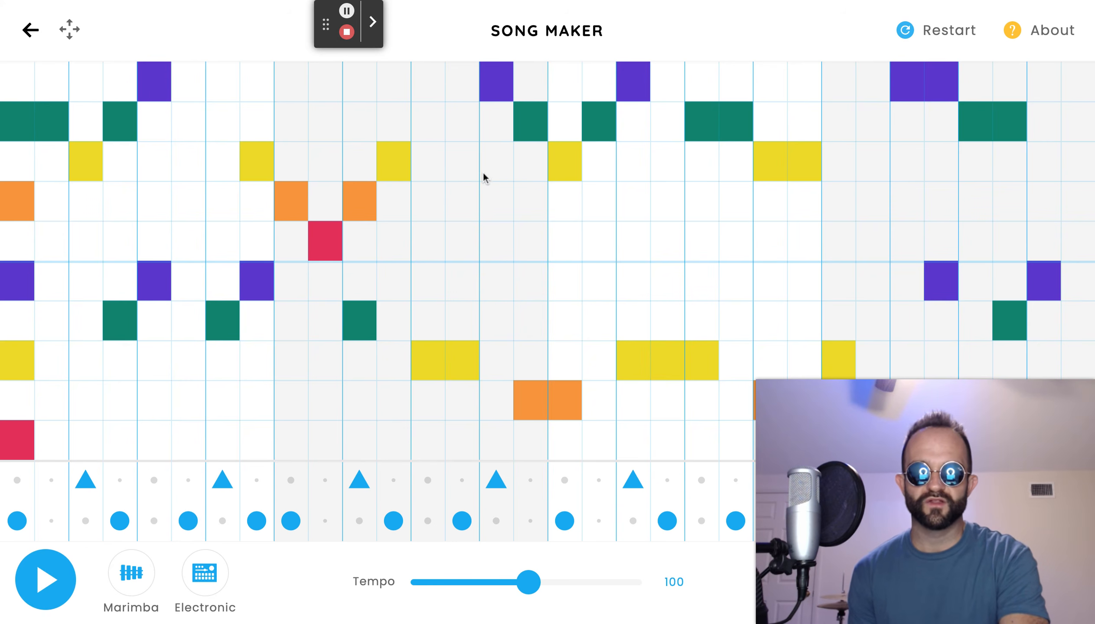
# Add two-note harmony chords on two beats in the middle of the song, removing extra trial notes.
pyautogui.click(497, 162)
pyautogui.click(492, 257)
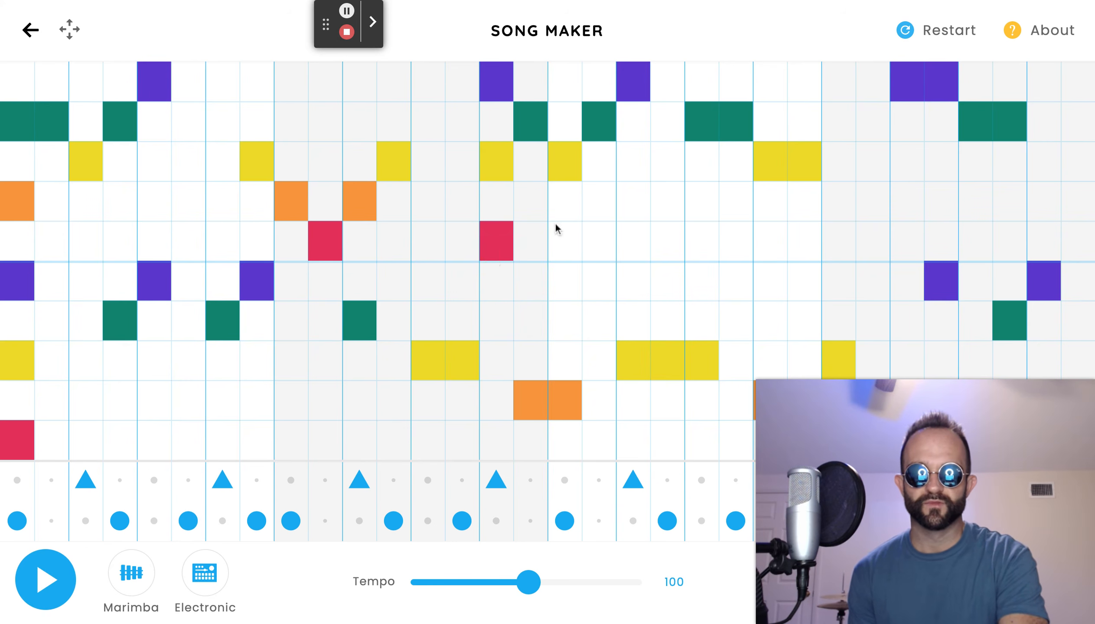
pyautogui.click(638, 167)
pyautogui.click(646, 244)
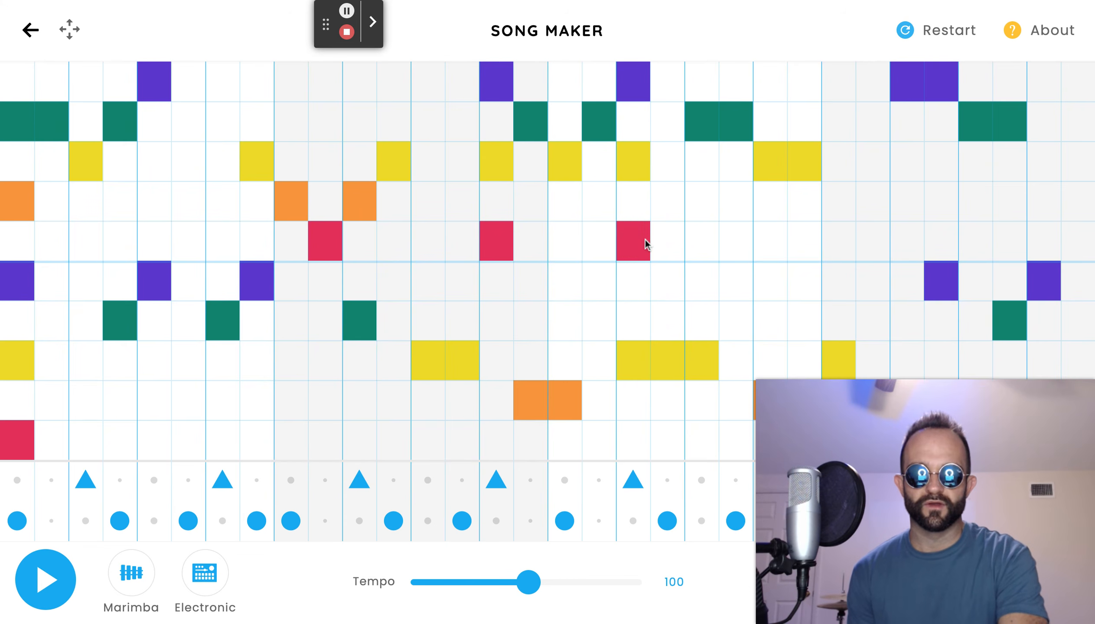
pyautogui.click(497, 115)
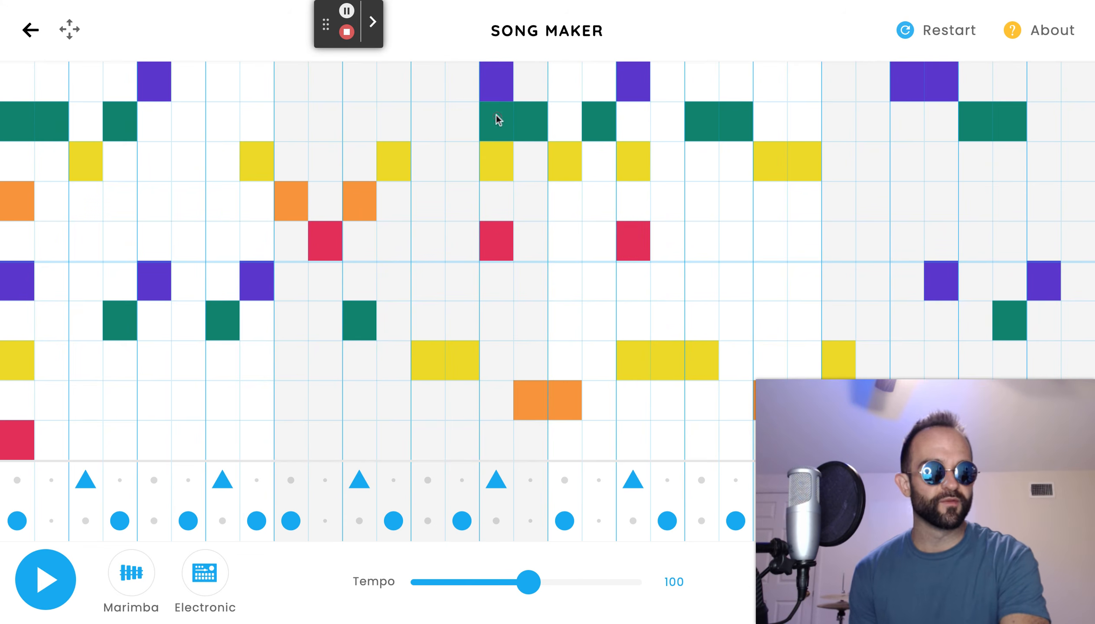
pyautogui.click(501, 188)
pyautogui.click(503, 123)
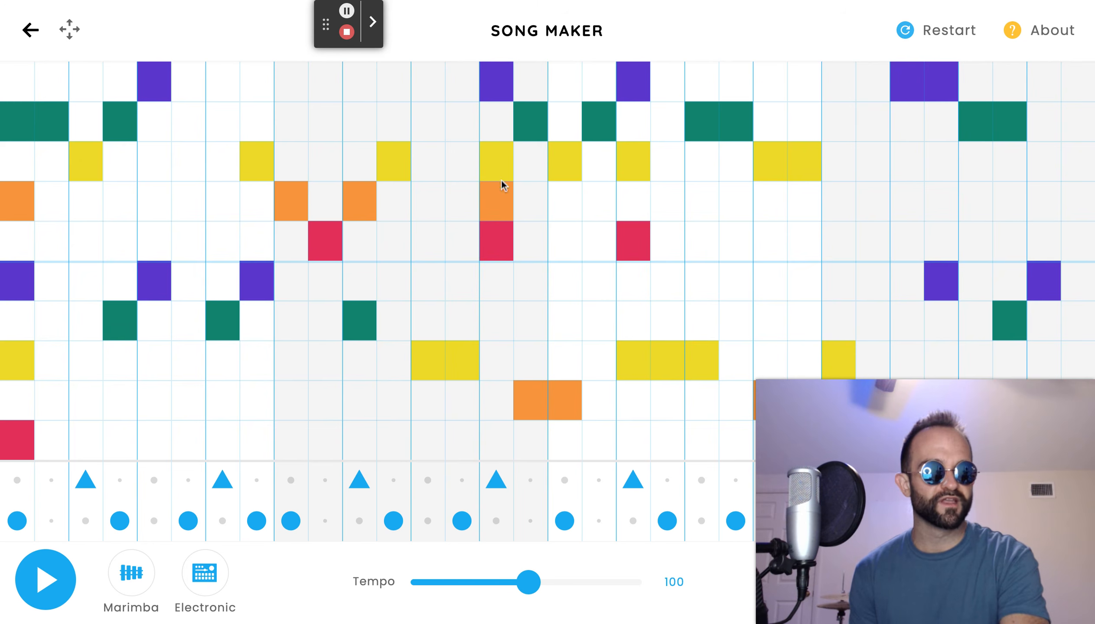
pyautogui.click(499, 197)
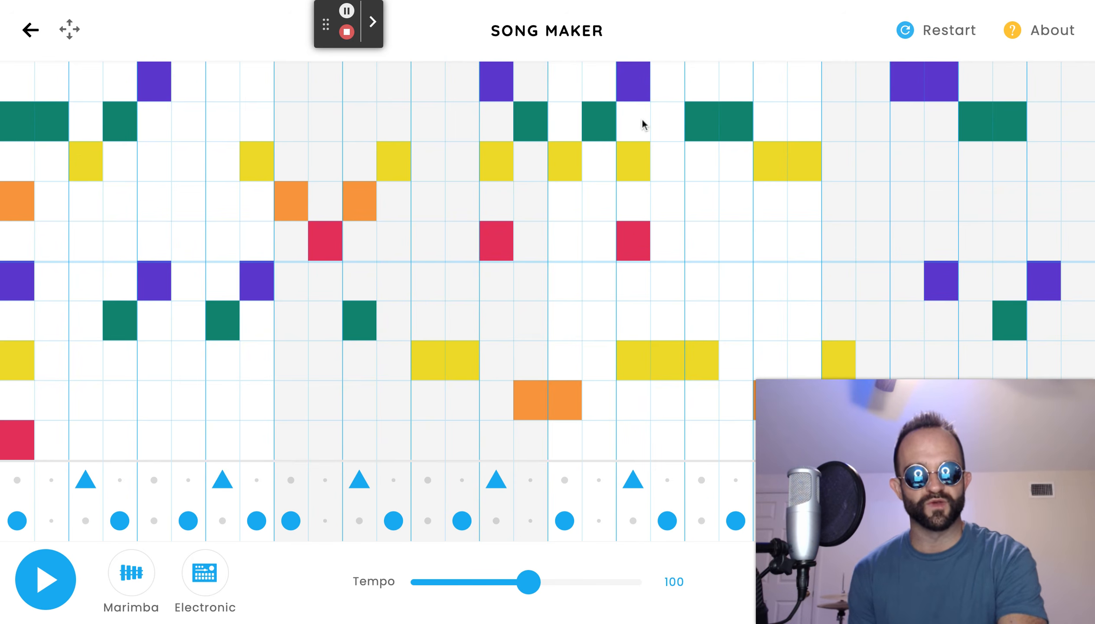
# Add harmony notes on beats in the last two bars, removing an extra low note.
pyautogui.click(802, 239)
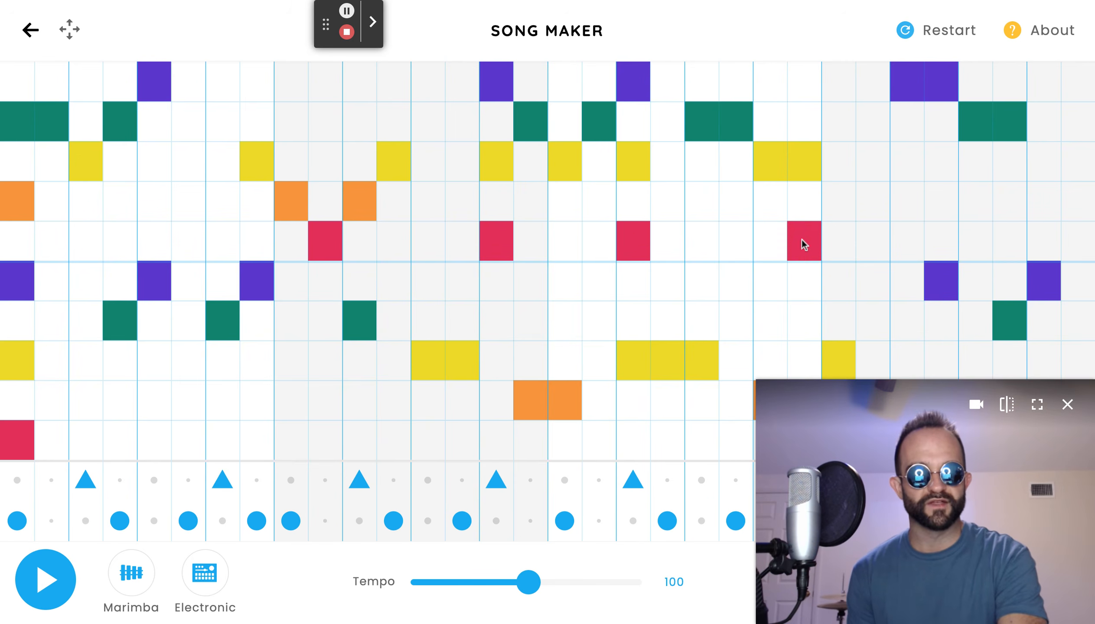
pyautogui.click(807, 81)
pyautogui.click(1014, 200)
pyautogui.moveTo(926, 500); pyautogui.dragTo(580, 495)
pyautogui.click(1005, 450)
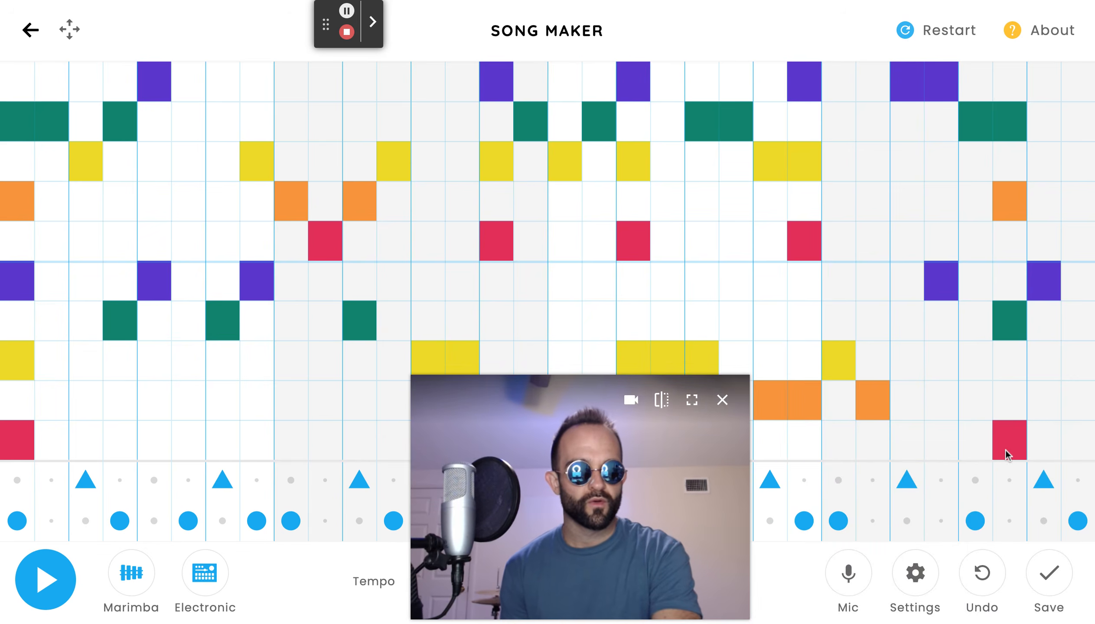
pyautogui.click(1011, 400)
pyautogui.click(1012, 447)
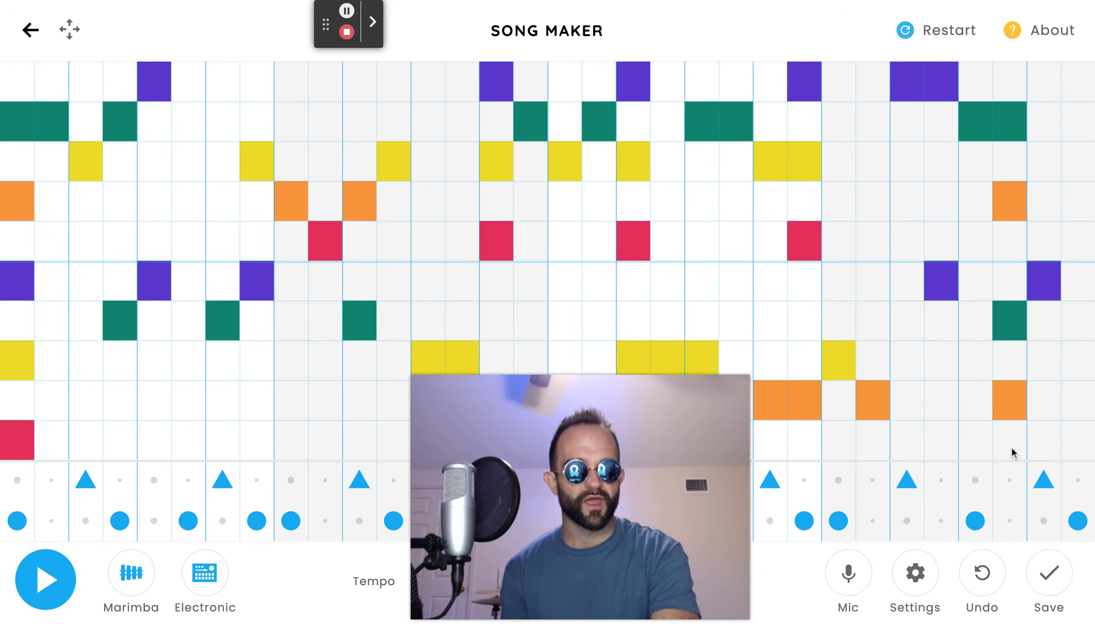
# Play the whole song back and stop playback.
pyautogui.moveTo(727, 436)
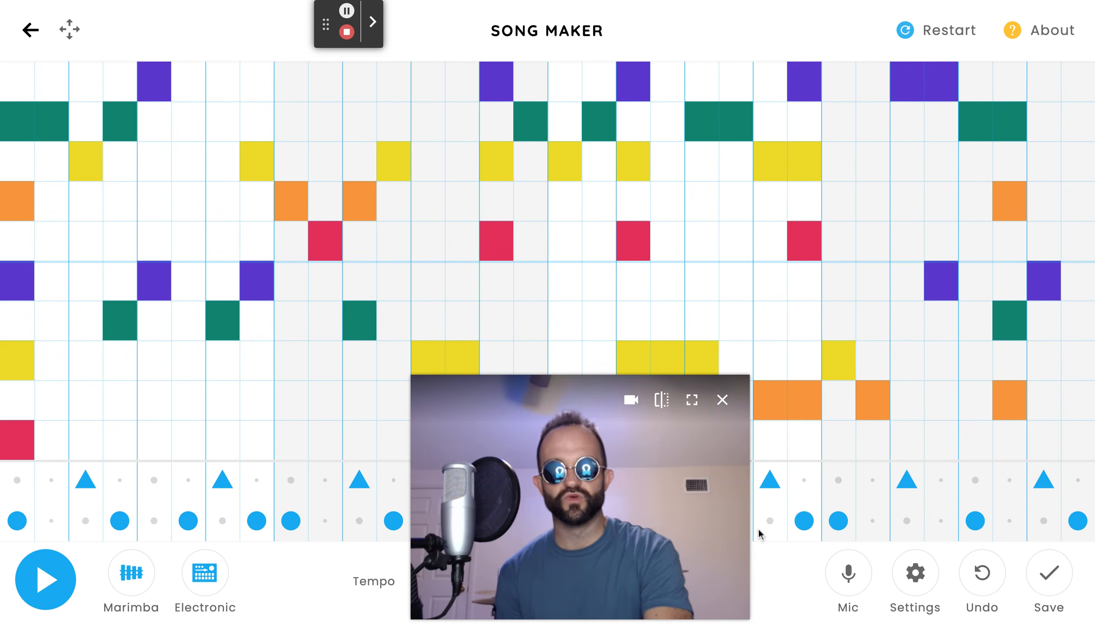
pyautogui.moveTo(724, 506); pyautogui.dragTo(1069, 511)
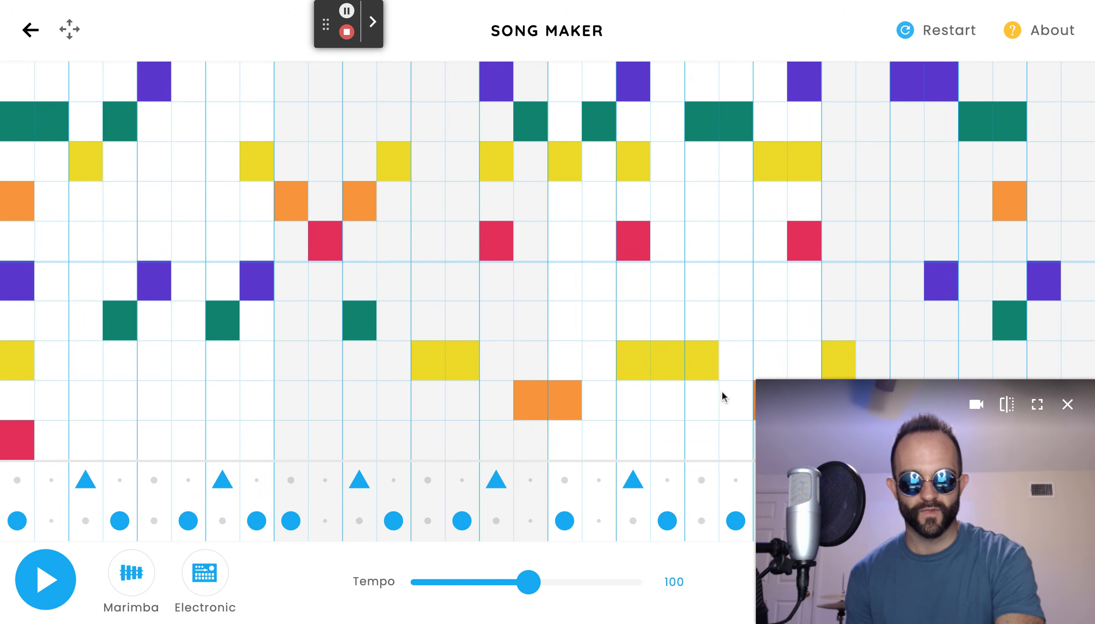
pyautogui.click(762, 385)
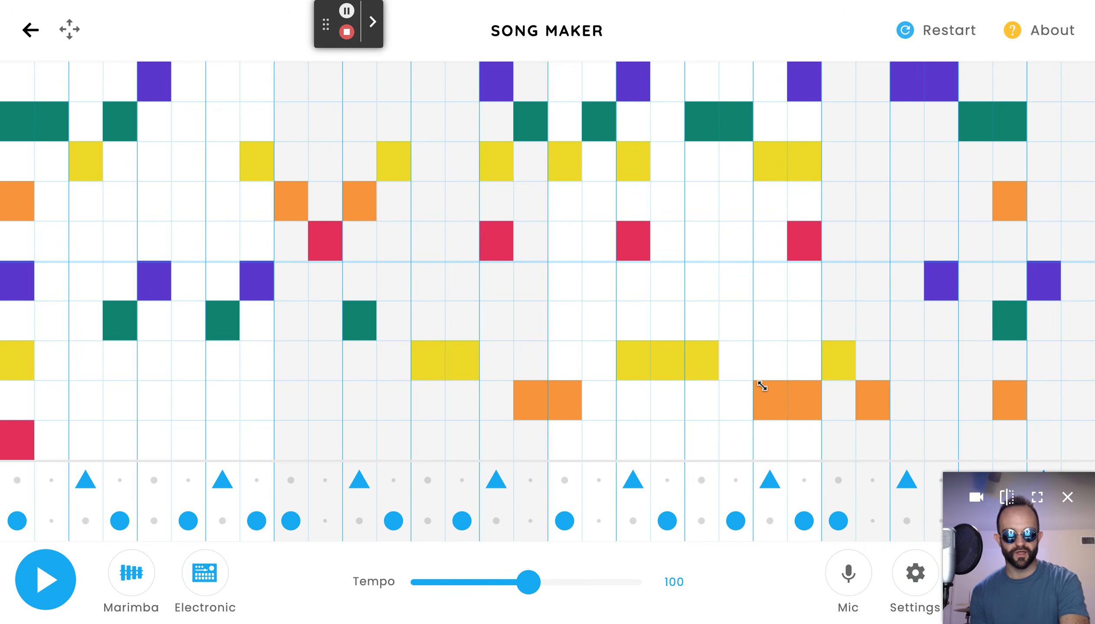
pyautogui.click(56, 595)
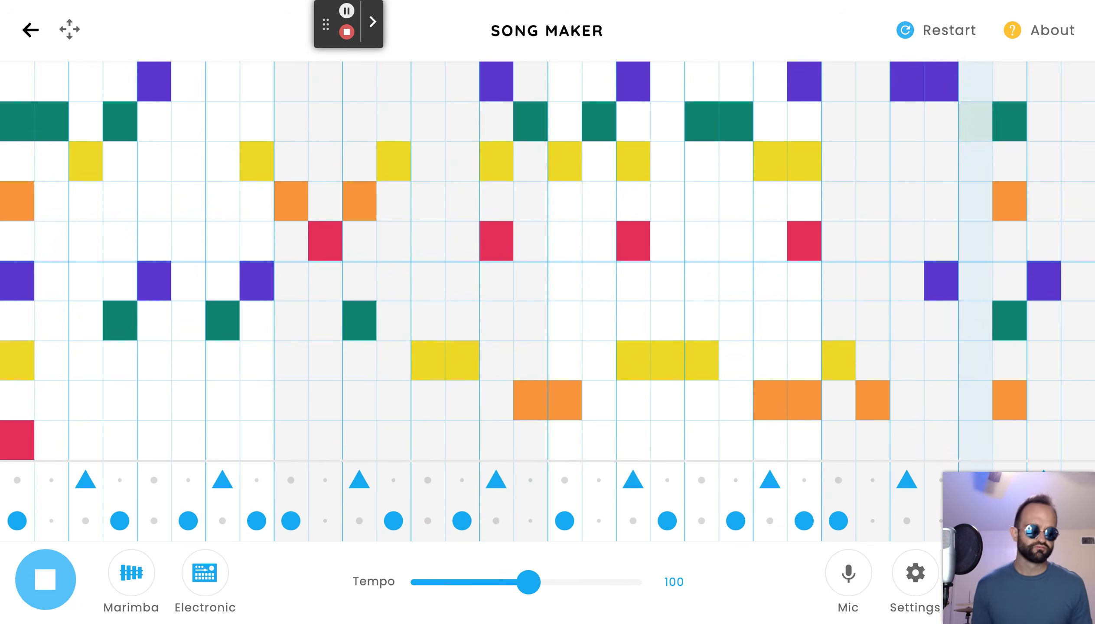
pyautogui.press('space')
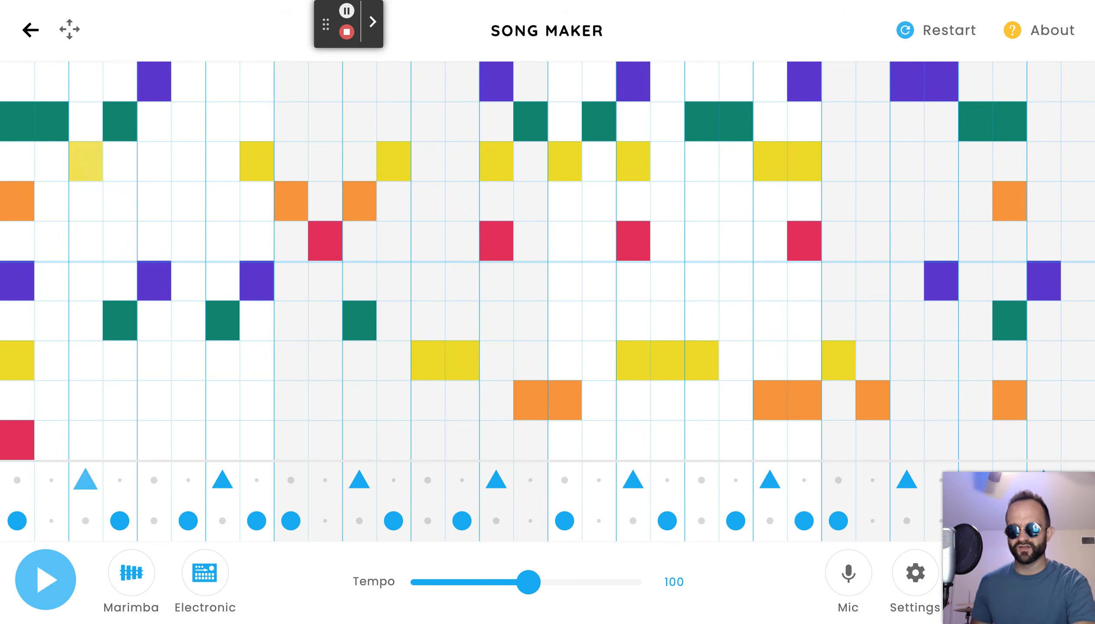
# Thin out the chord in the first column and play the song back.
pyautogui.click(29, 227)
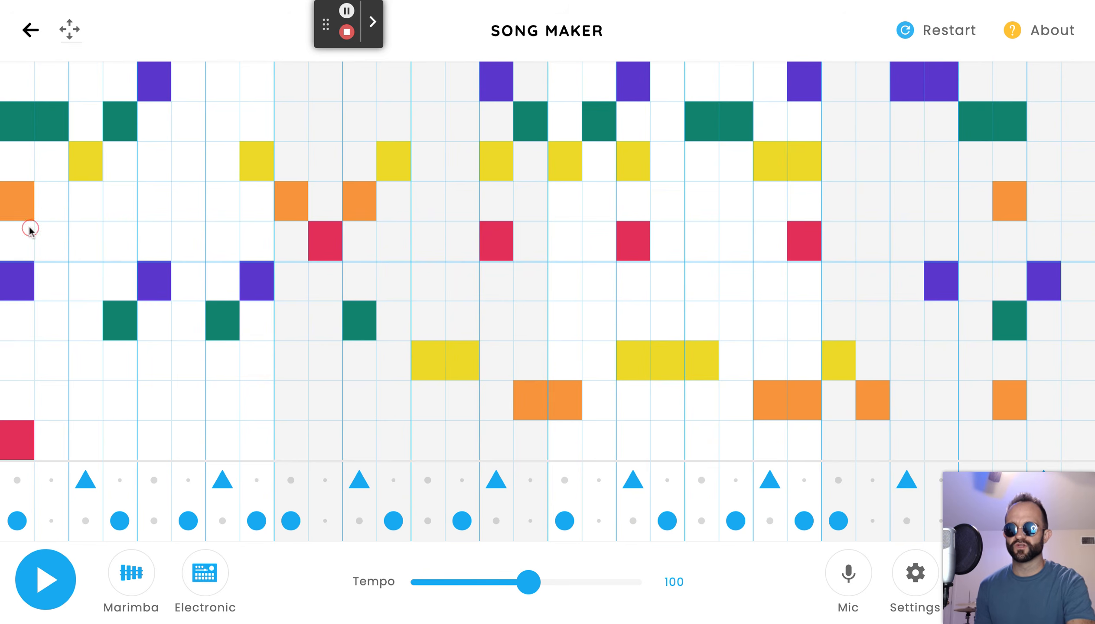
pyautogui.click(35, 576)
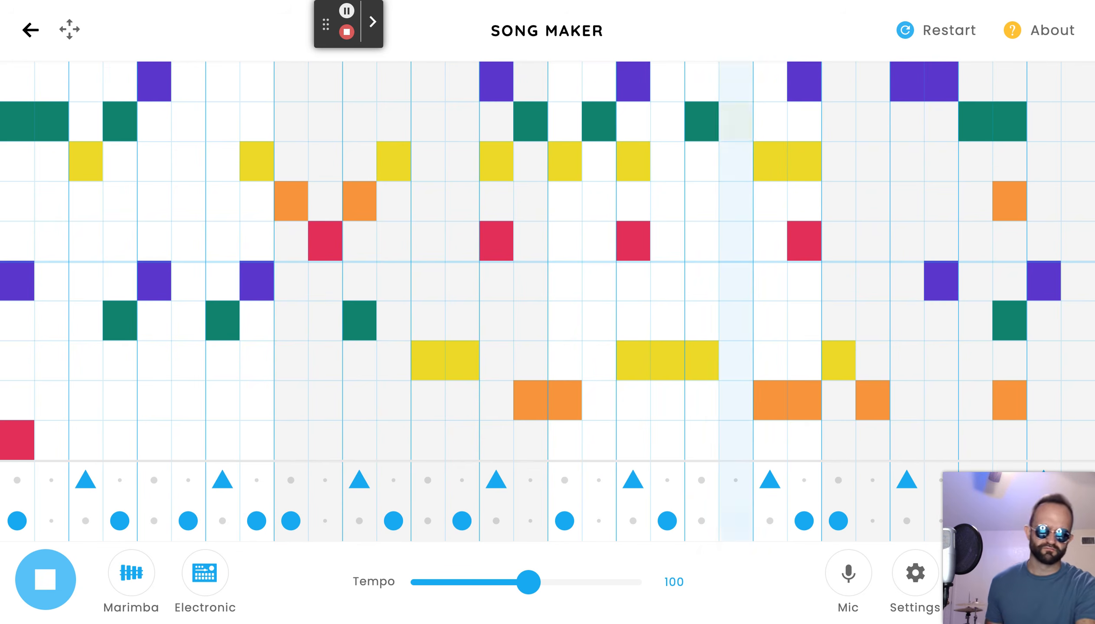
pyautogui.click(71, 577)
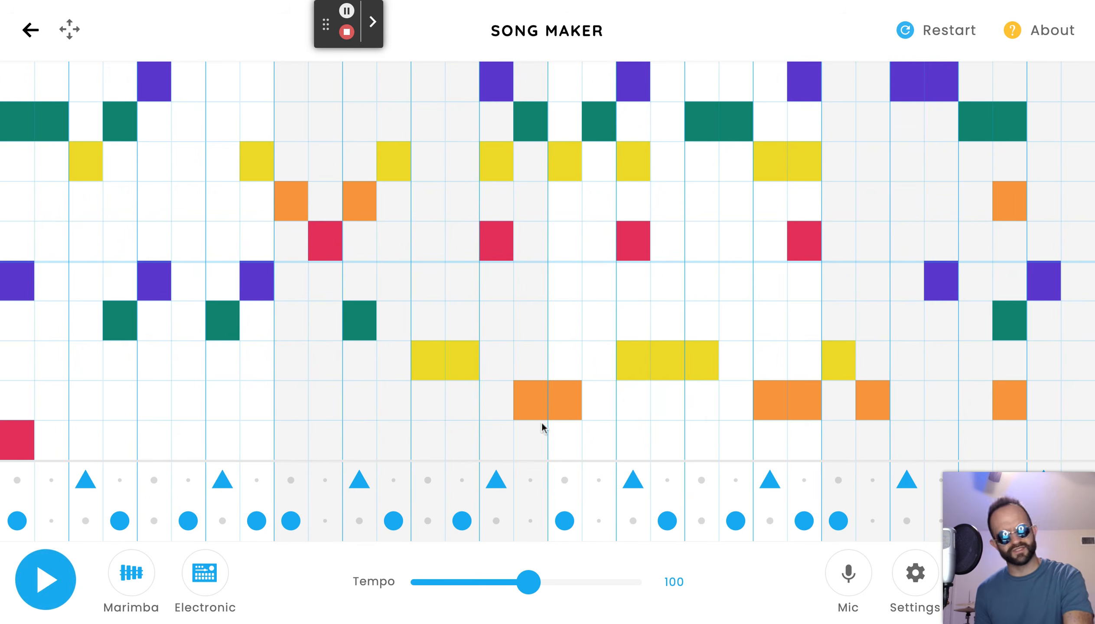
# Change the song settings so beats are split into 4.
pyautogui.moveTo(1045, 519); pyautogui.dragTo(1045, 233)
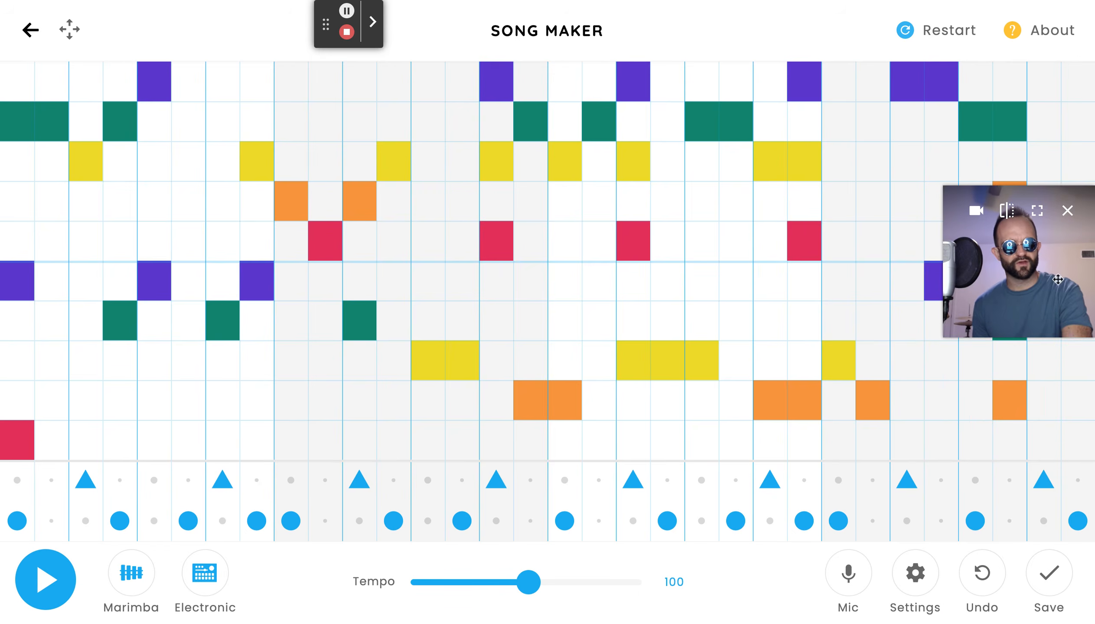
pyautogui.click(916, 591)
pyautogui.click(512, 333)
pyautogui.click(512, 333)
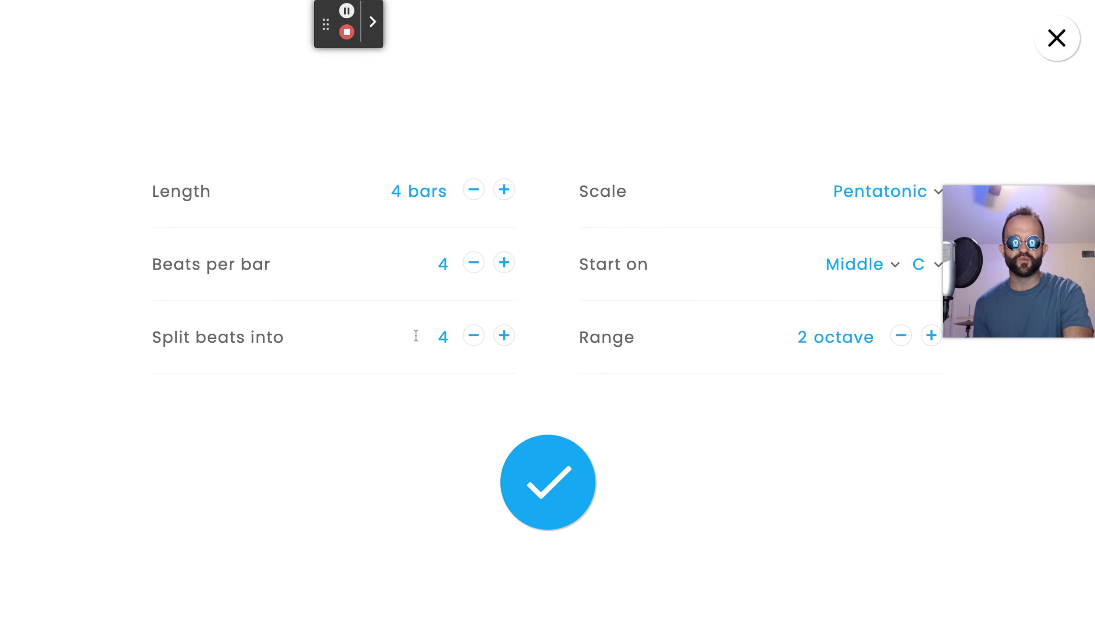
pyautogui.click(542, 470)
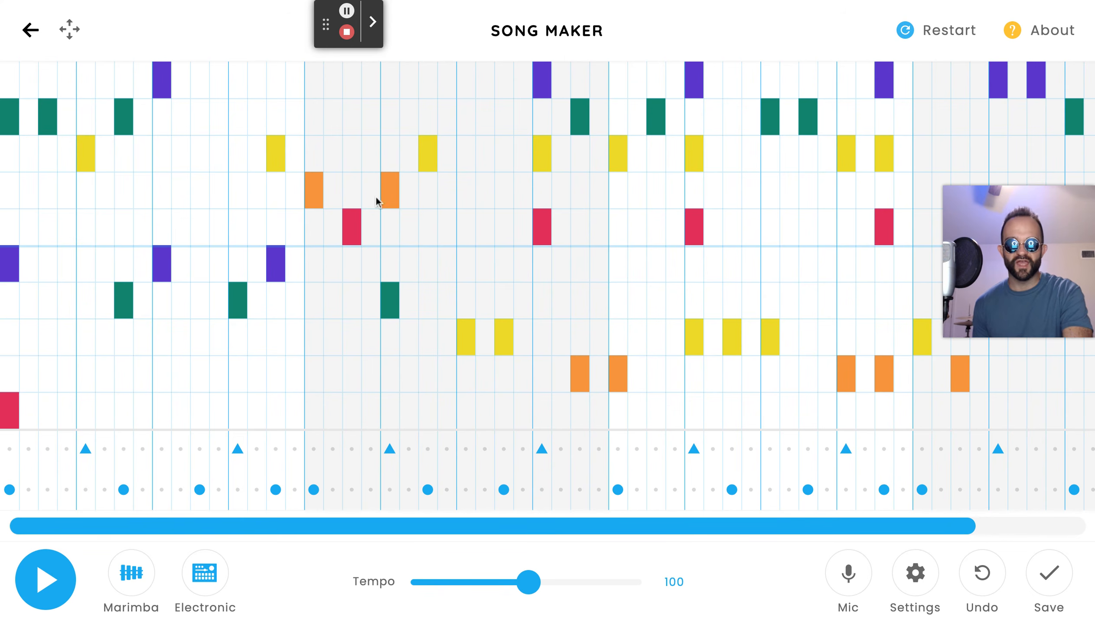
# Add a quick descending three-note run in the second half of bar one.
pyautogui.click(315, 256)
pyautogui.click(315, 257)
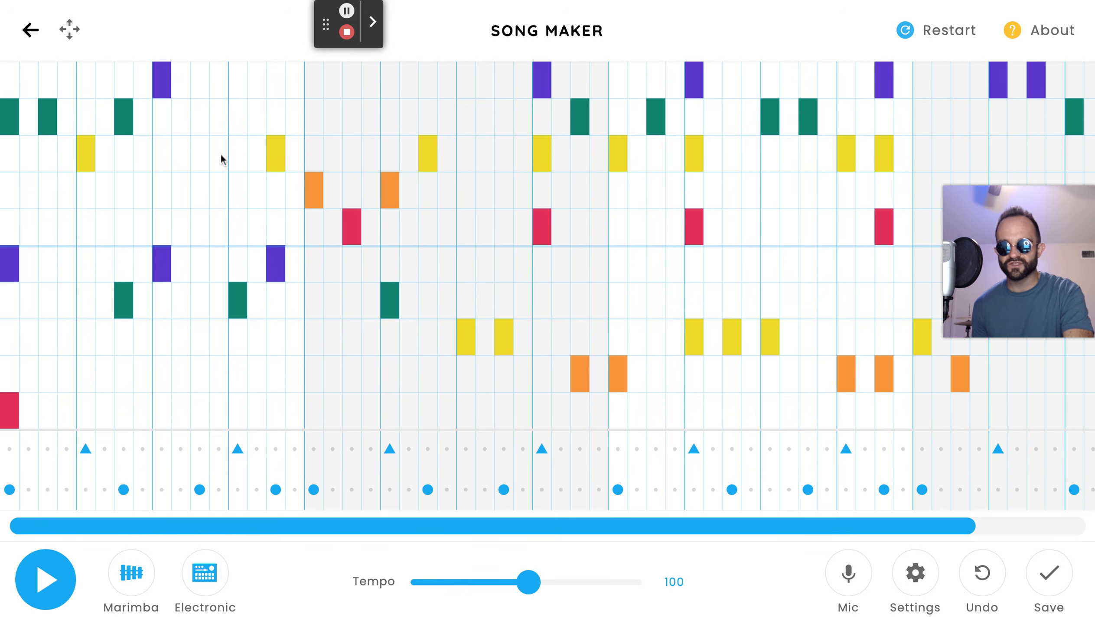
pyautogui.click(186, 119)
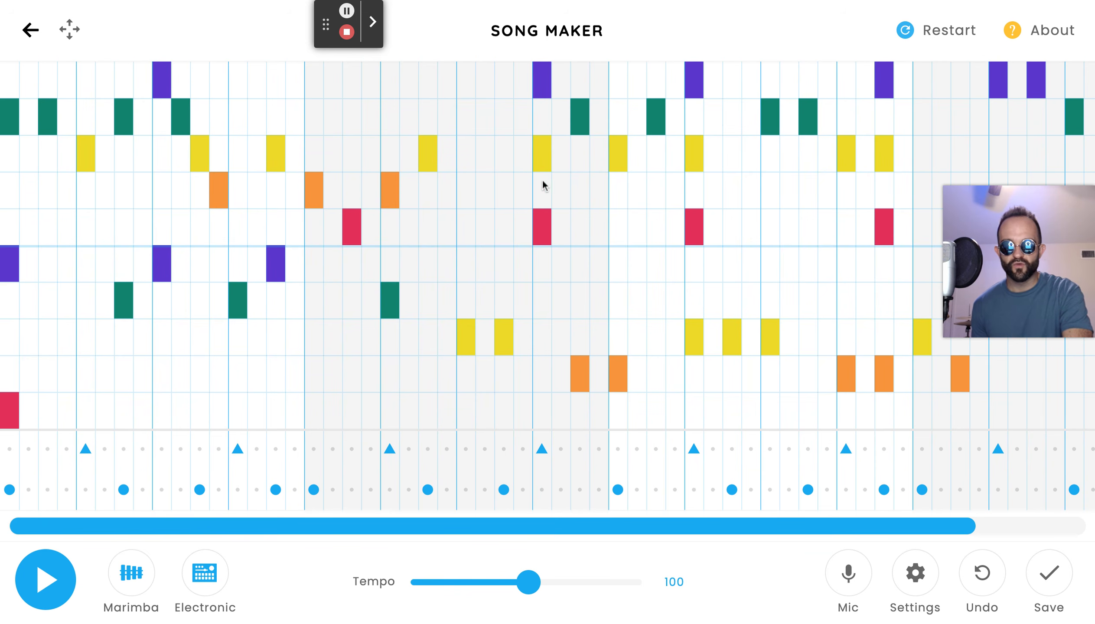
# Add a quick ascending four-note run in the second half of bar two.
pyautogui.click(468, 230)
pyautogui.click(483, 195)
pyautogui.click(504, 157)
pyautogui.click(523, 124)
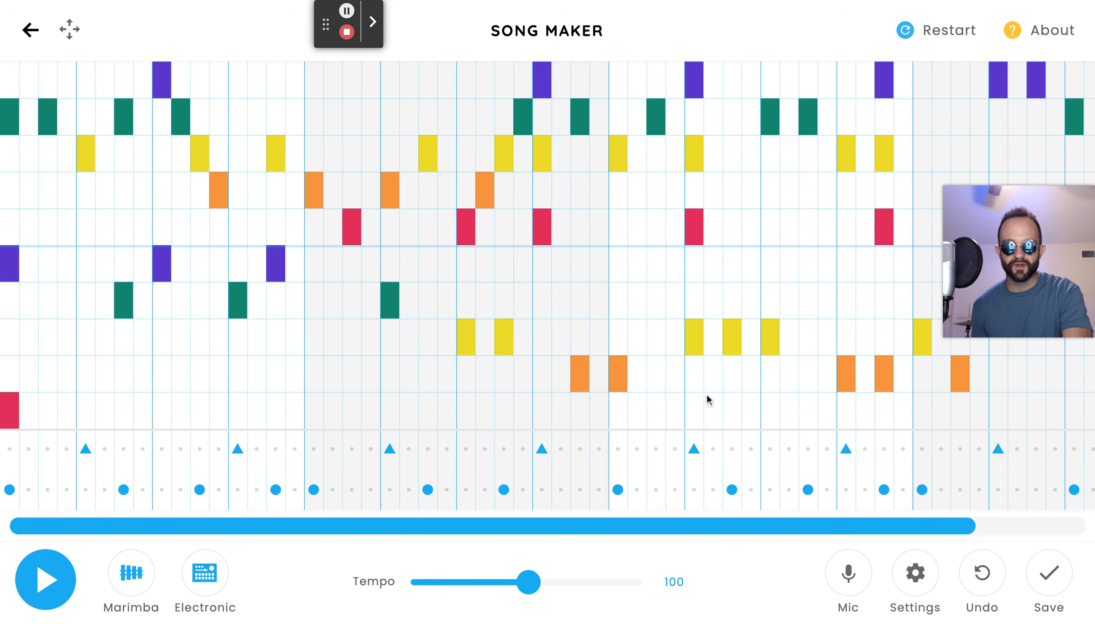
# Add a quick descending run near the end of bar three.
pyautogui.moveTo(755, 529); pyautogui.dragTo(931, 521)
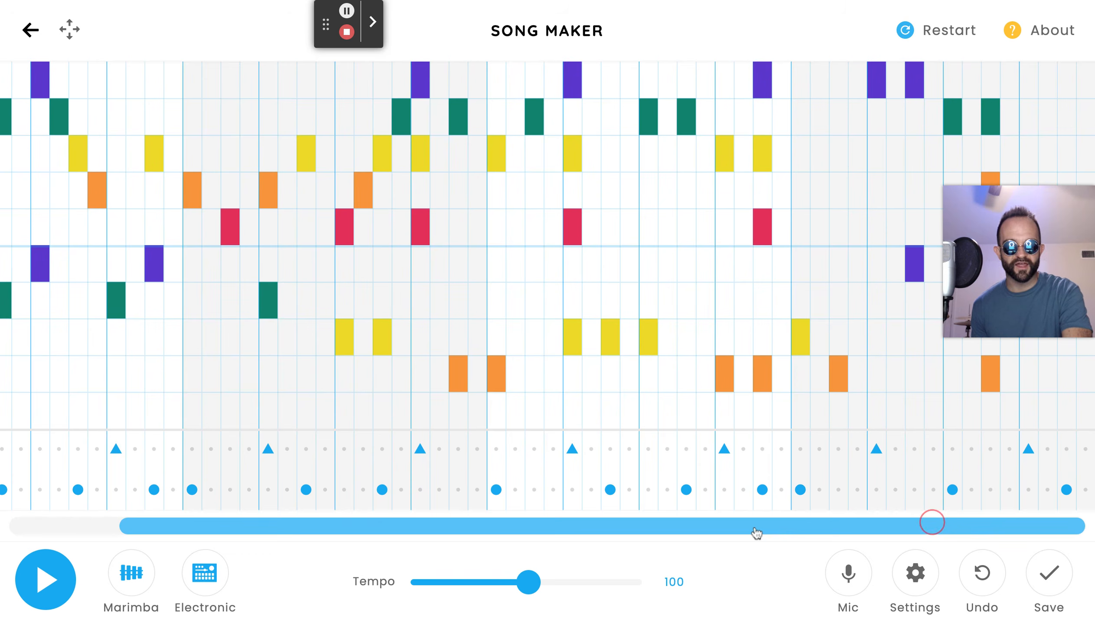
pyautogui.click(802, 126)
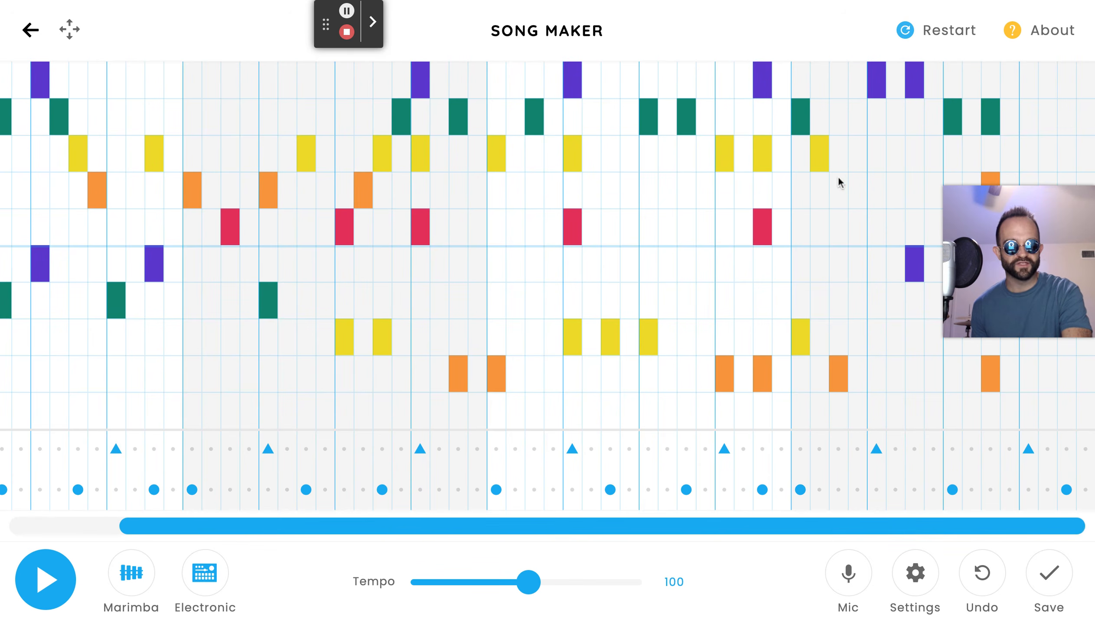
pyautogui.click(852, 215)
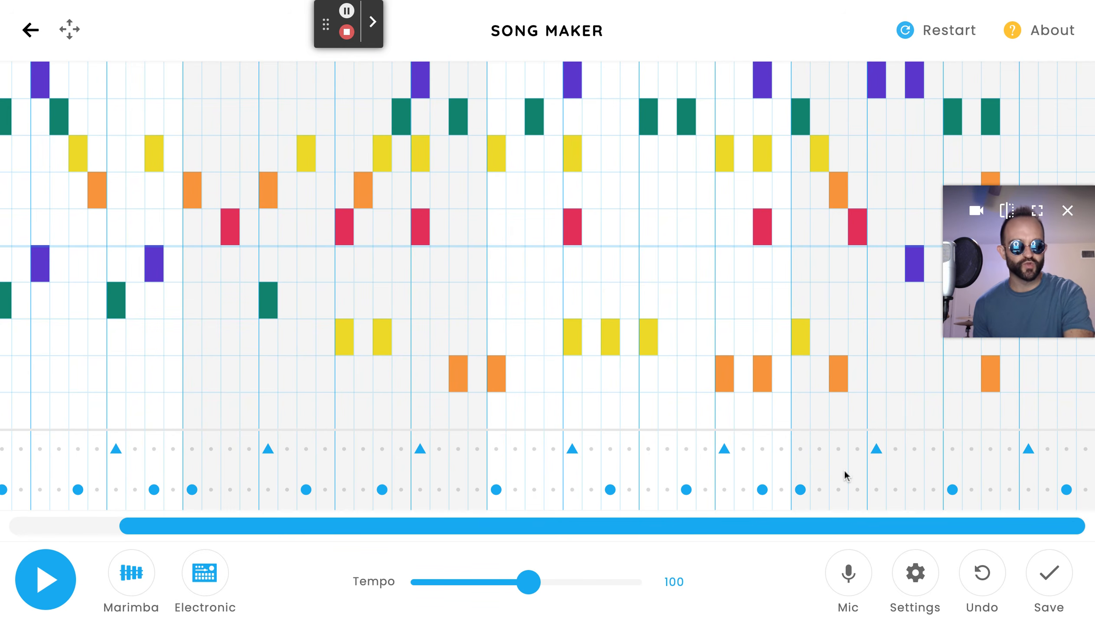
pyautogui.moveTo(1011, 302); pyautogui.dragTo(1011, 475)
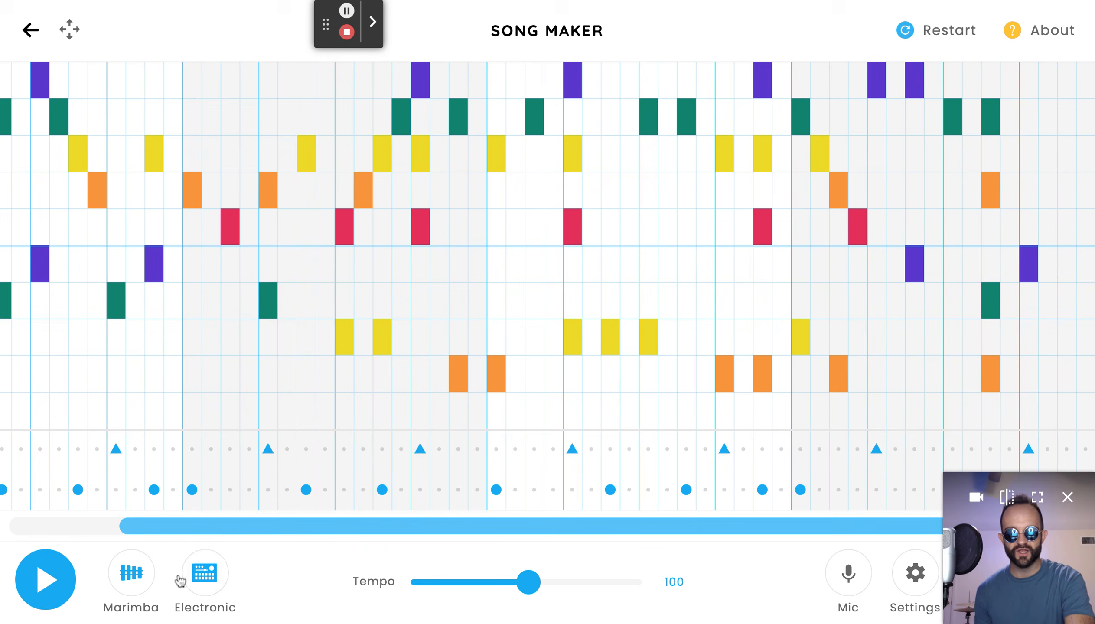
# Play the song with the new runs and stop it.
pyautogui.click(36, 595)
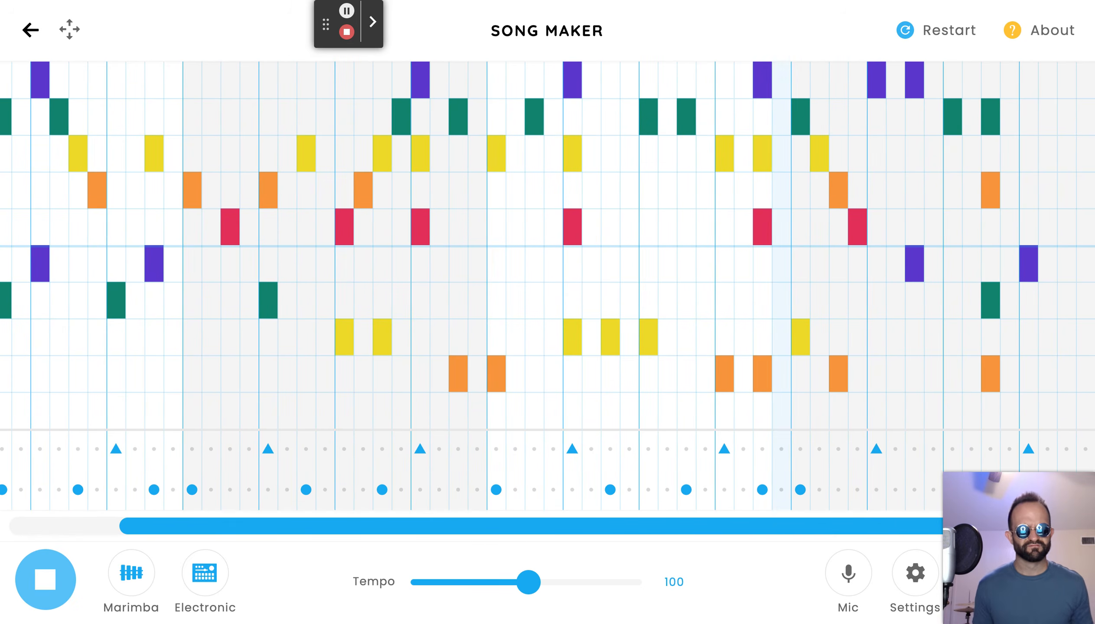
pyautogui.click(45, 579)
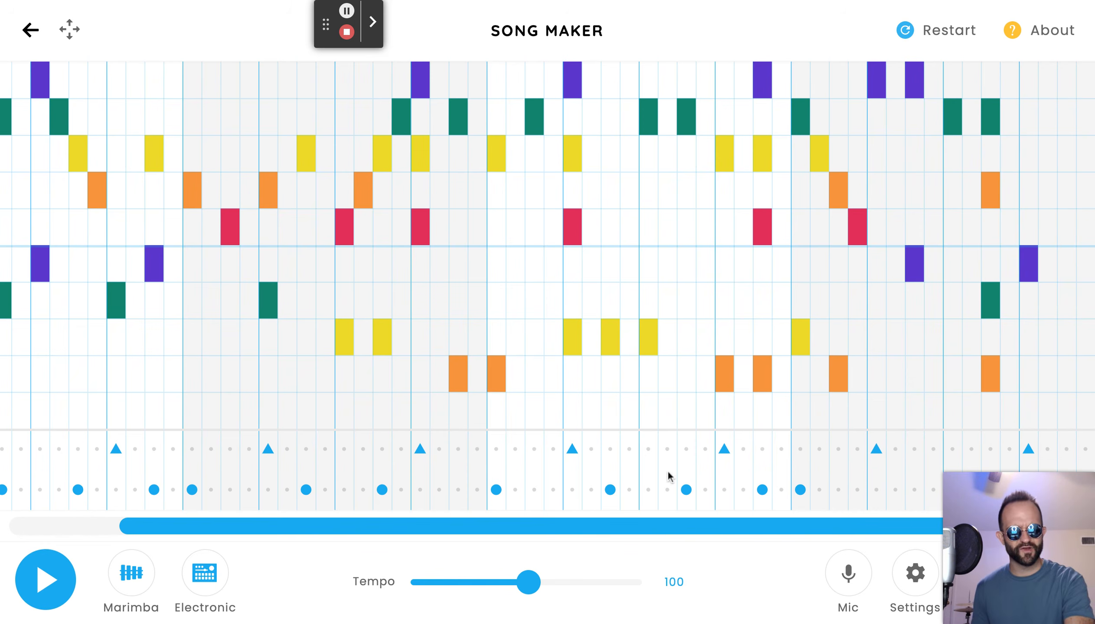
pyautogui.moveTo(1070, 594)
pyautogui.moveTo(1067, 592); pyautogui.dragTo(1094, 1)
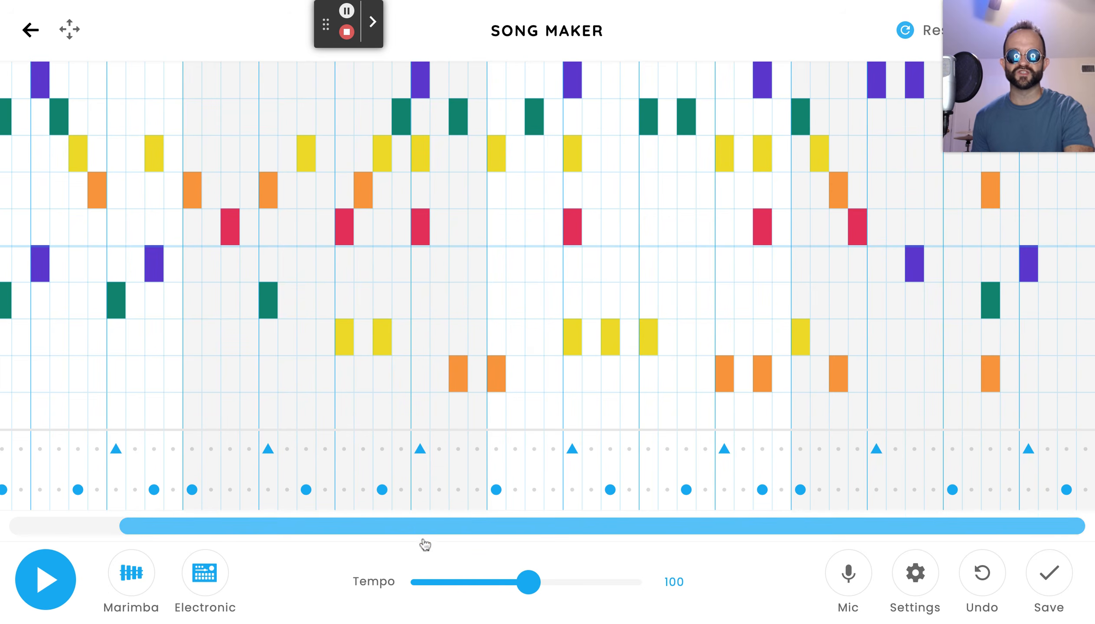
pyautogui.moveTo(443, 530); pyautogui.dragTo(116, 518)
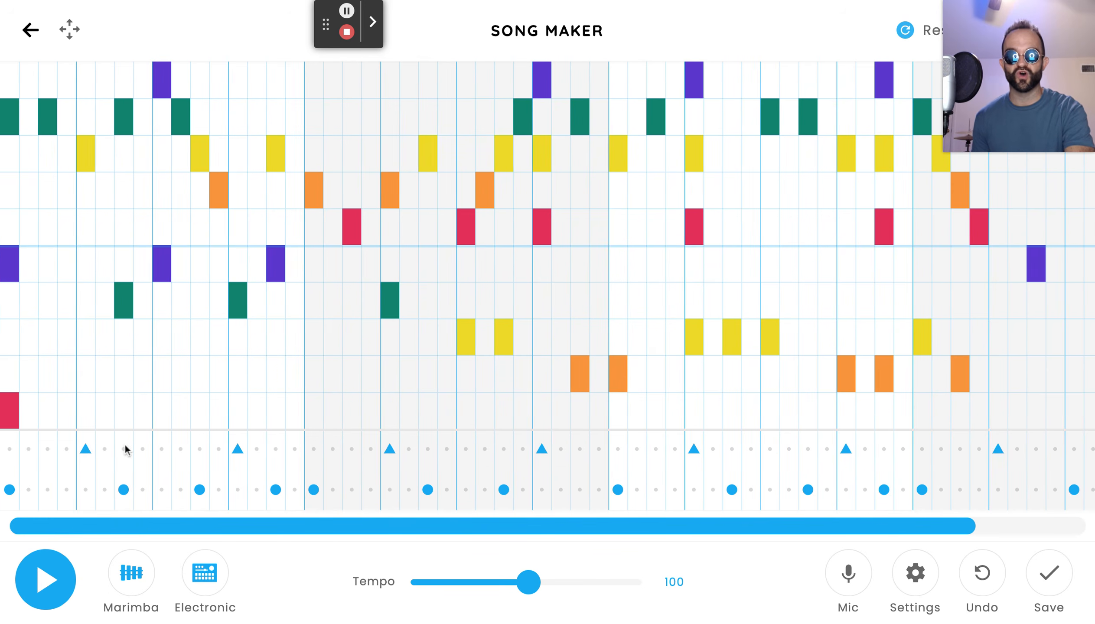